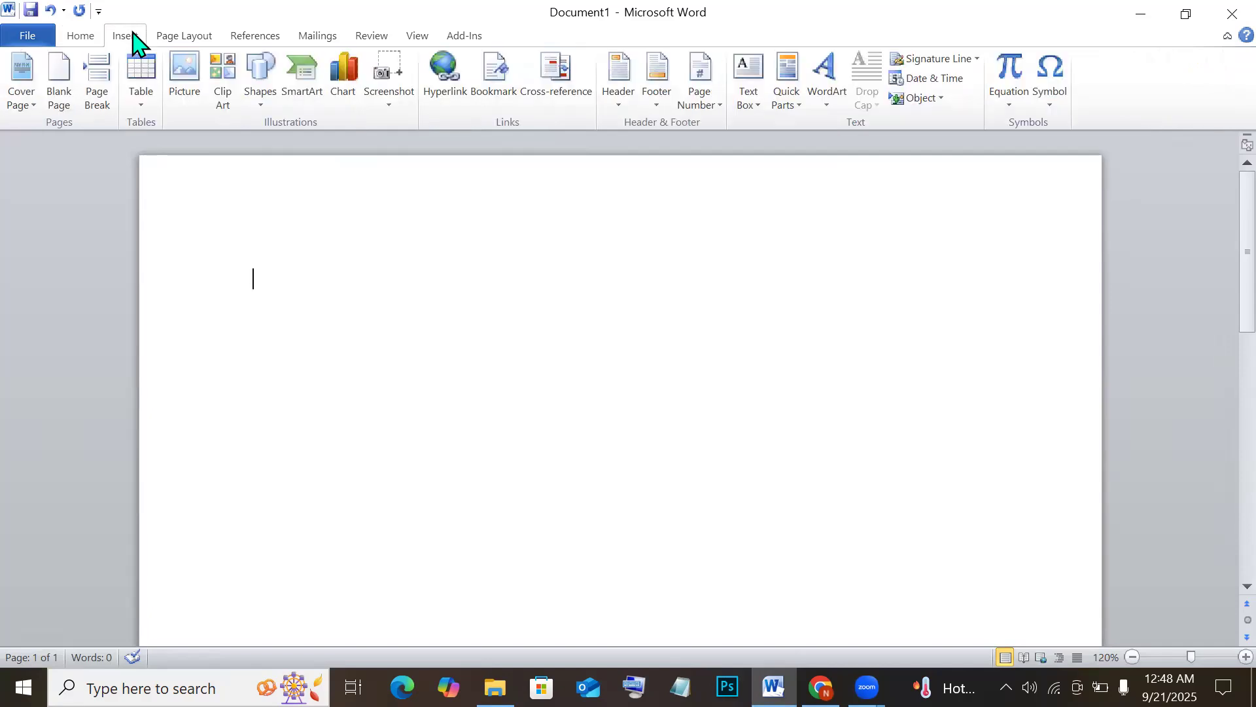
Insert a table with 3 columns and 5 rows, and select its first column and its third row in turn
click(146, 85)
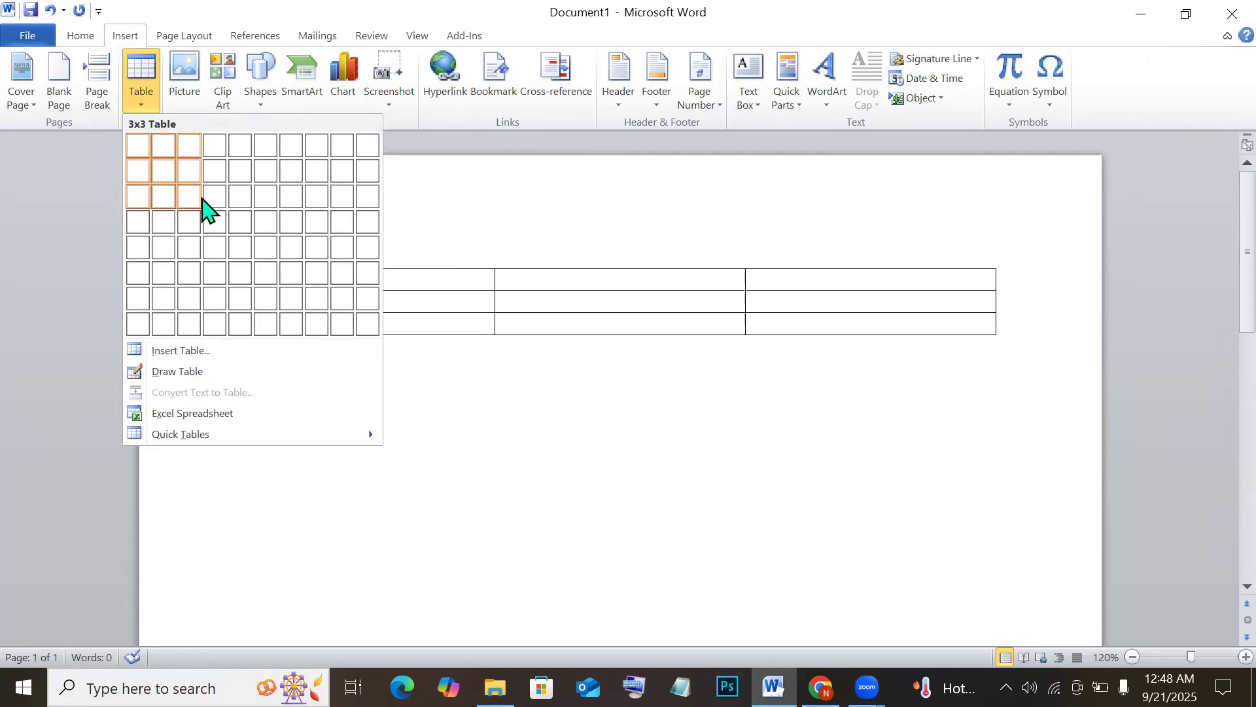
click(186, 264)
click(395, 262)
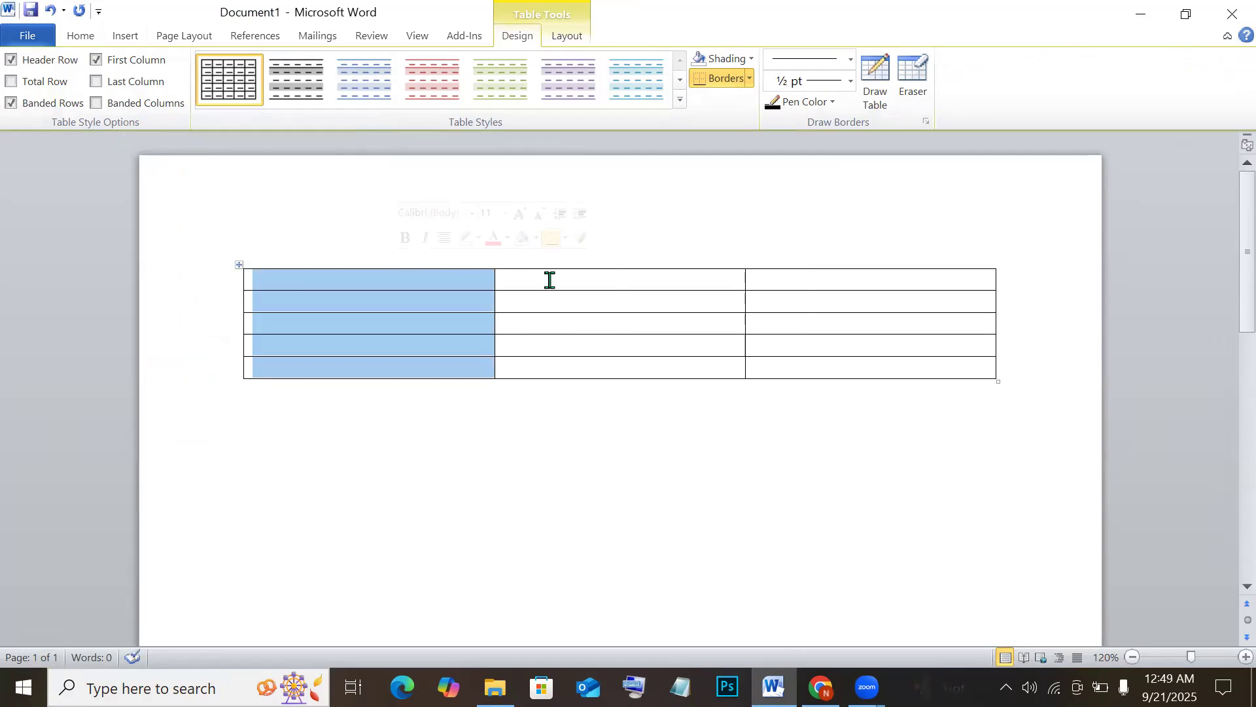
click(192, 319)
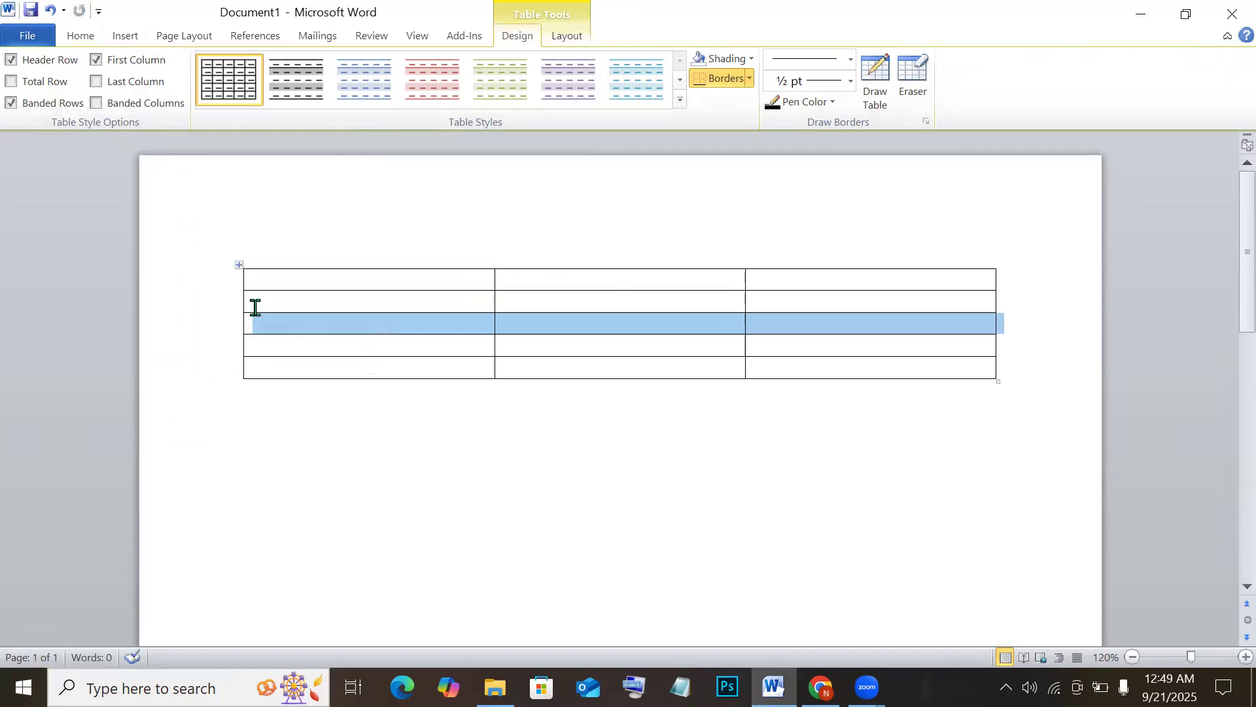
Insert a second table below the first one, specifying 3 columns and 4 rows through the Insert Table dialog
click(331, 491)
double_click(310, 468)
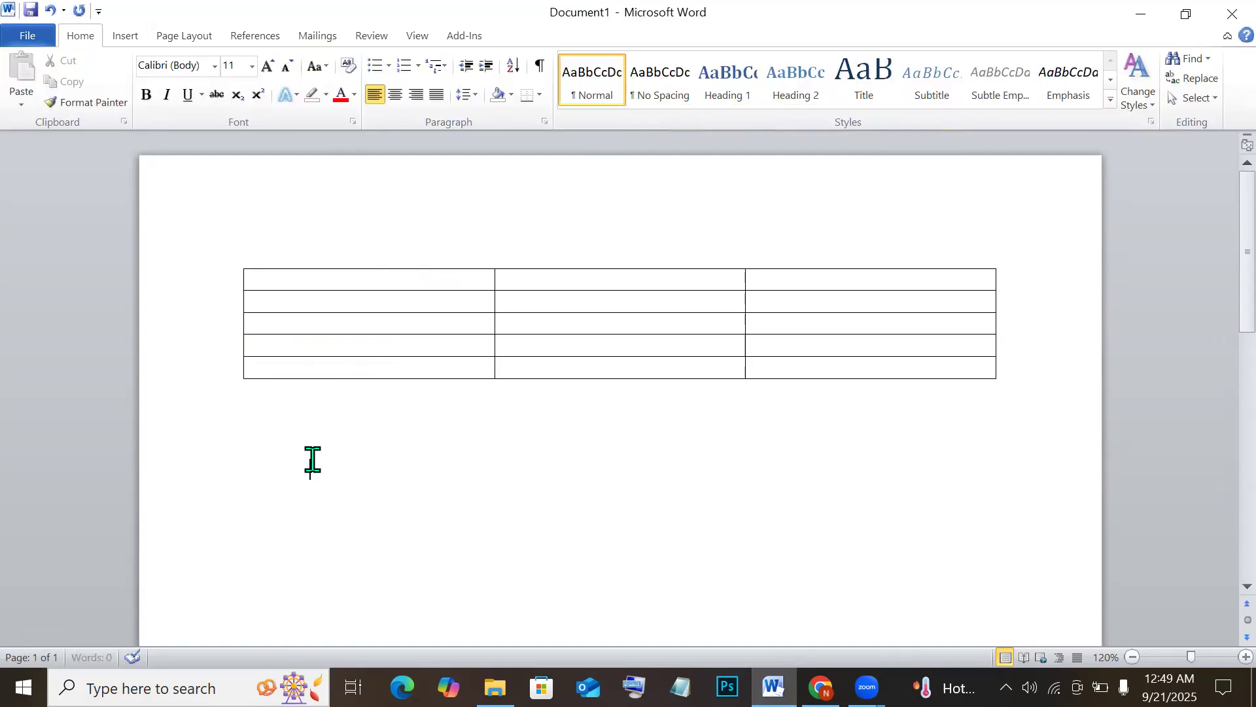
click(124, 36)
click(137, 92)
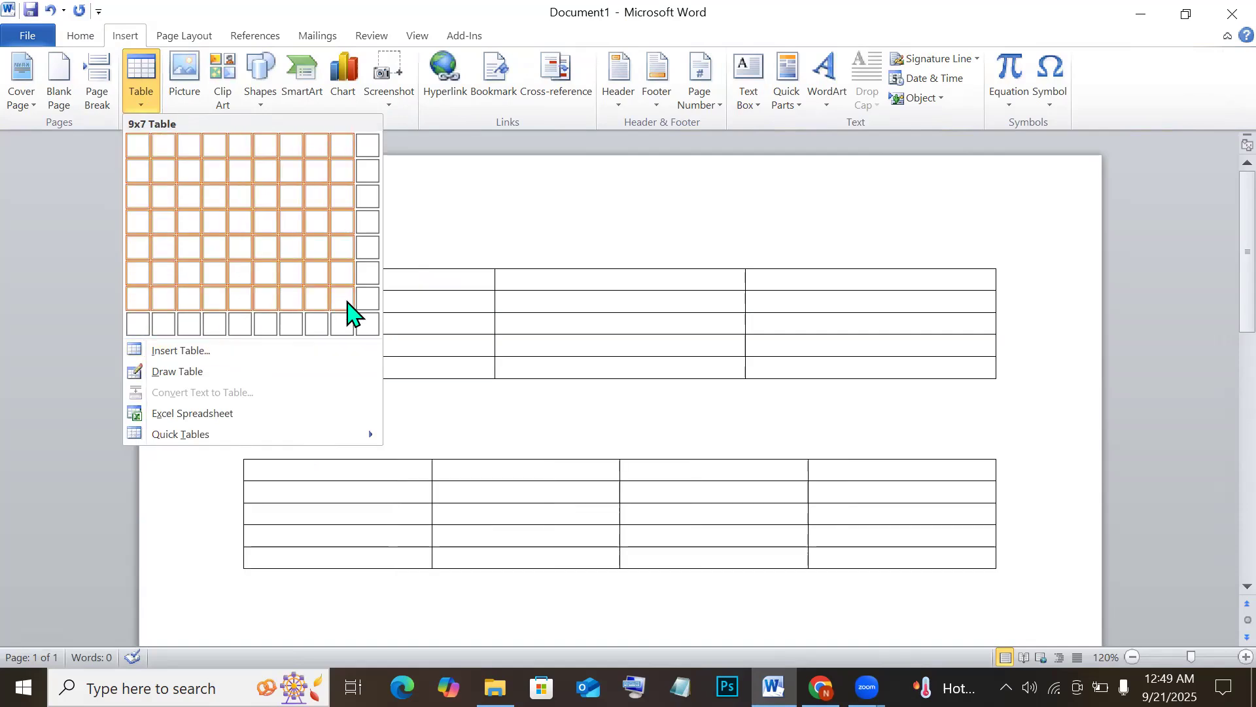
click(182, 350)
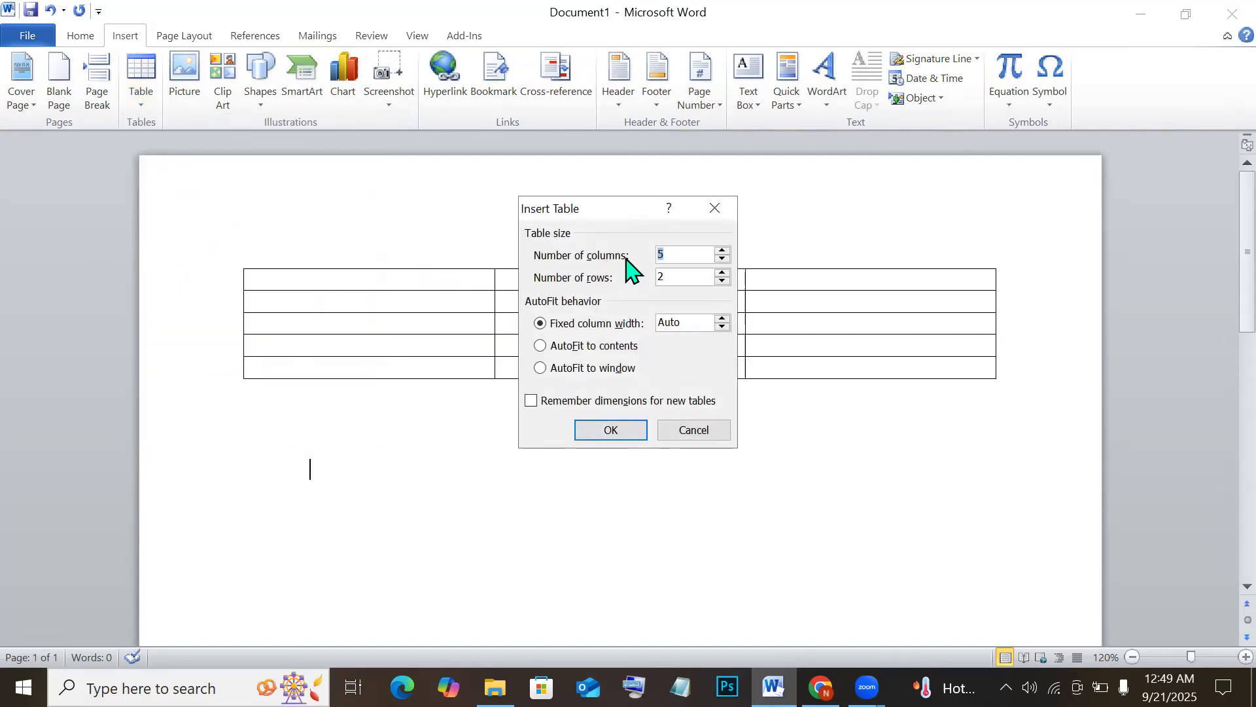
click(722, 251)
click(722, 251)
click(723, 273)
click(724, 282)
click(599, 433)
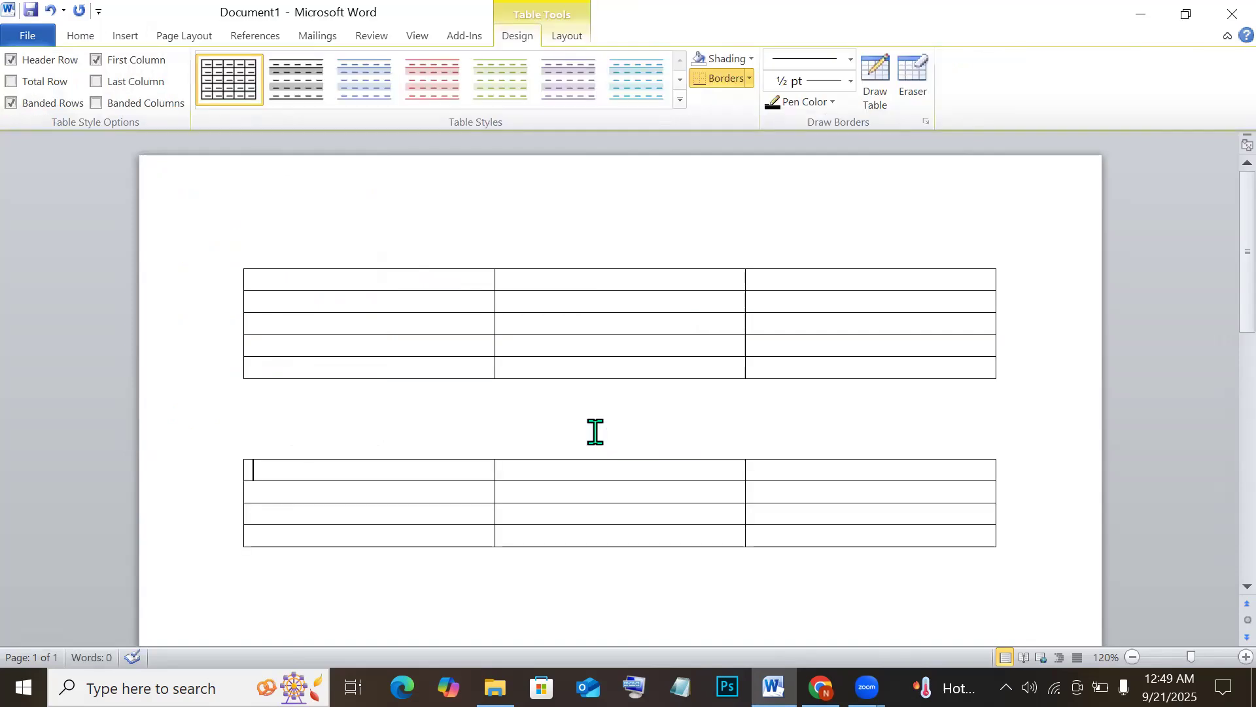
Select the first, second and third columns of the second table one after another
scroll(615, 412, down, 3)
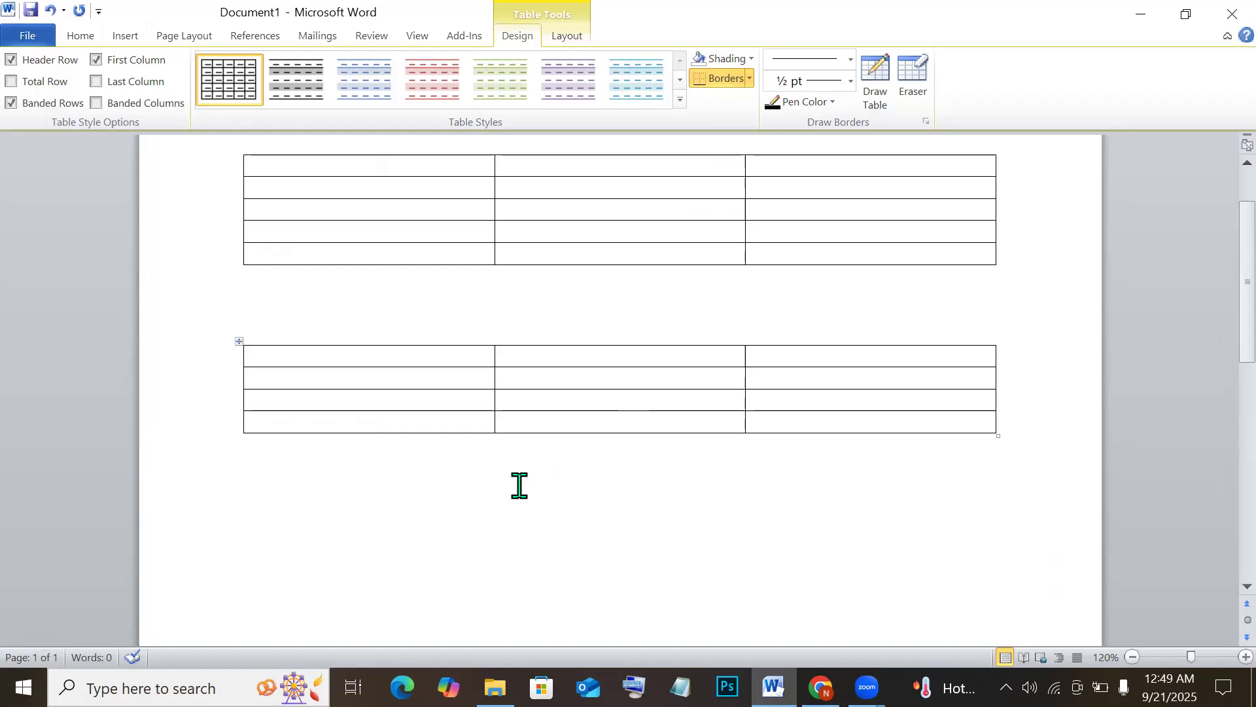
scroll(519, 483, down, 2)
click(326, 283)
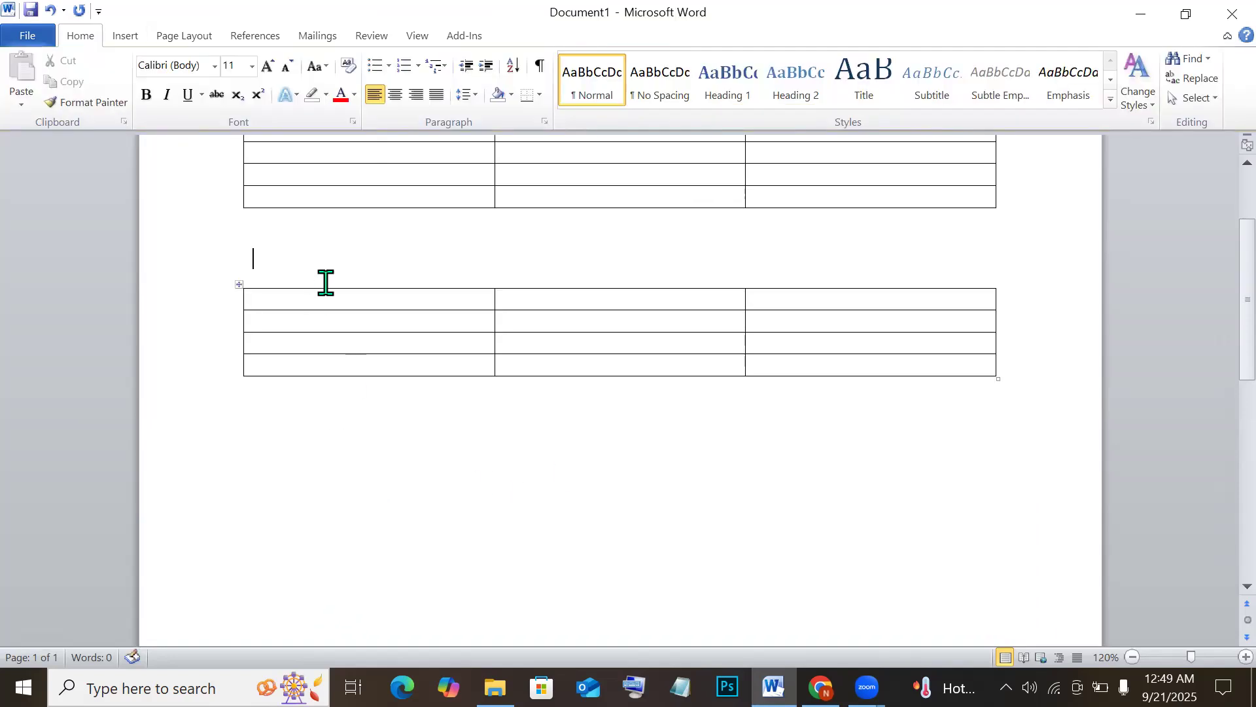
click(361, 291)
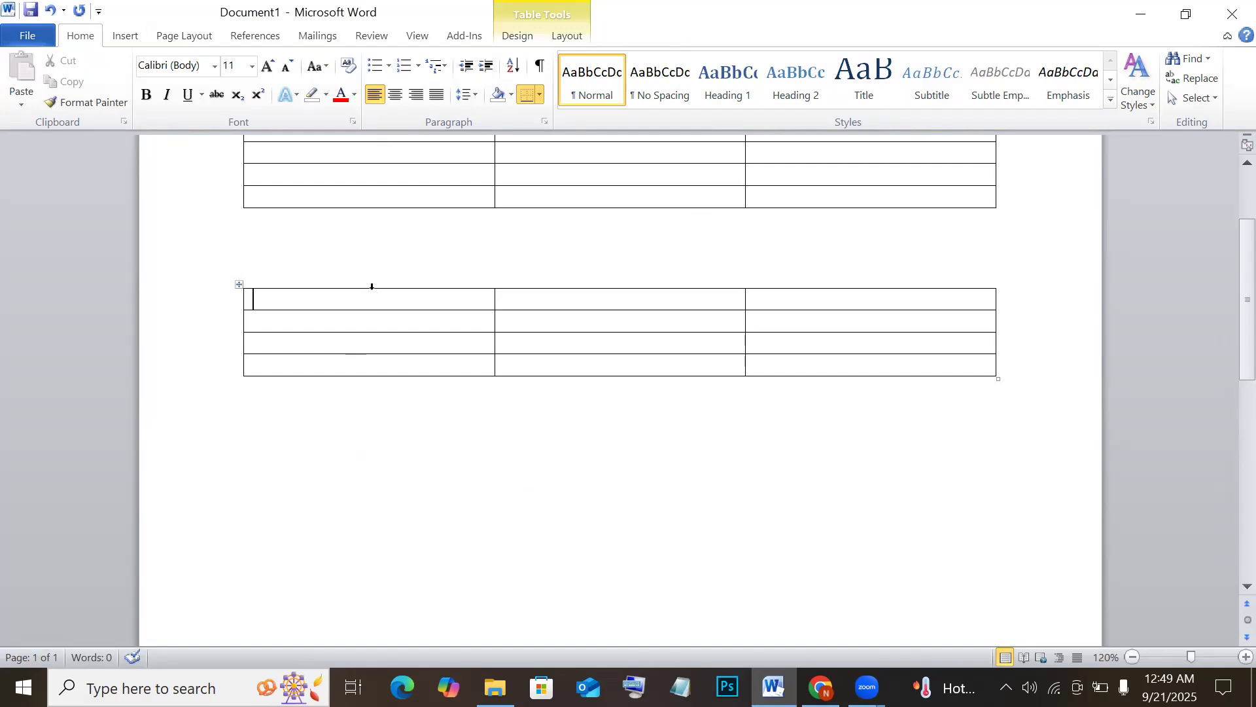
click(370, 283)
click(568, 285)
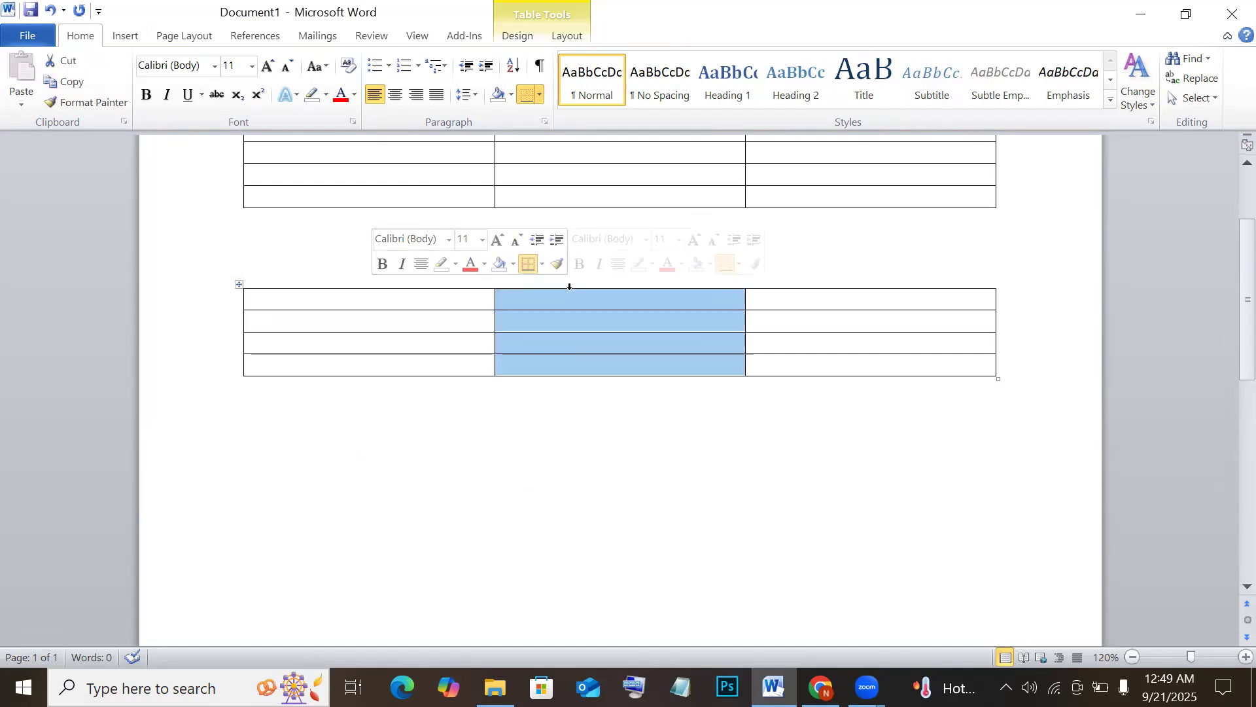
click(803, 285)
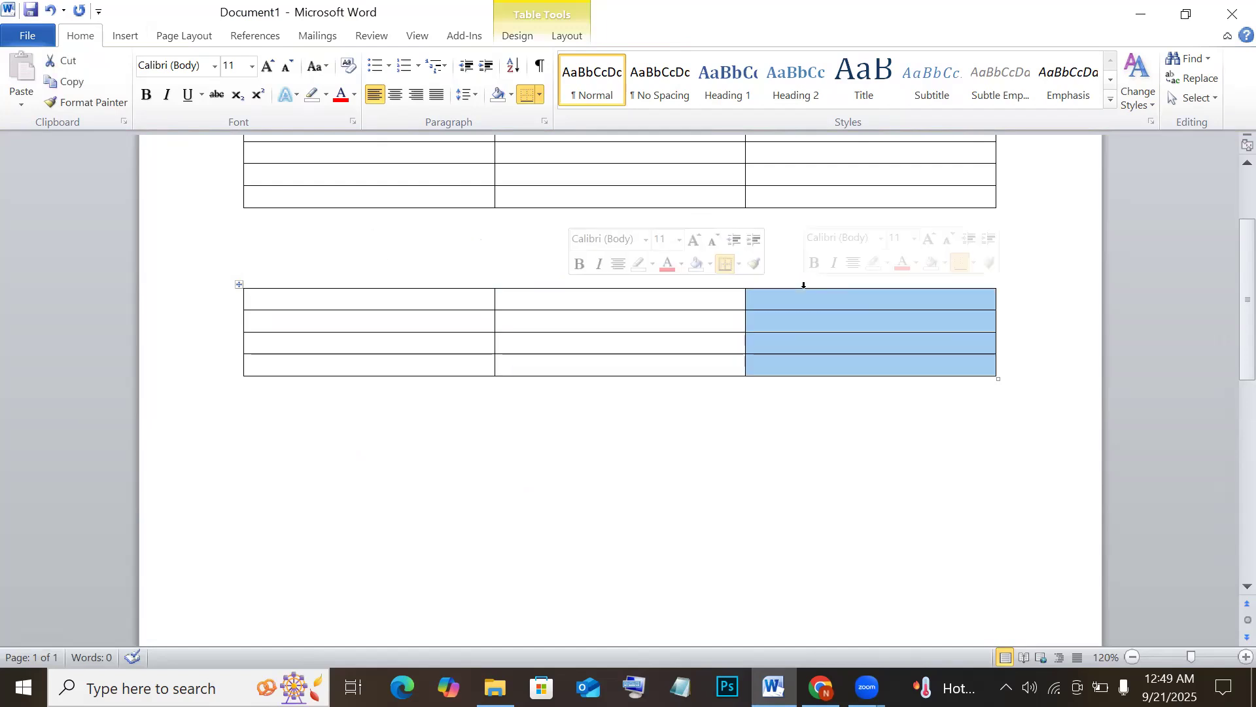
Draw the outer border of a new table by hand in the blank space below the second table
scroll(416, 497, down, 1)
click(294, 393)
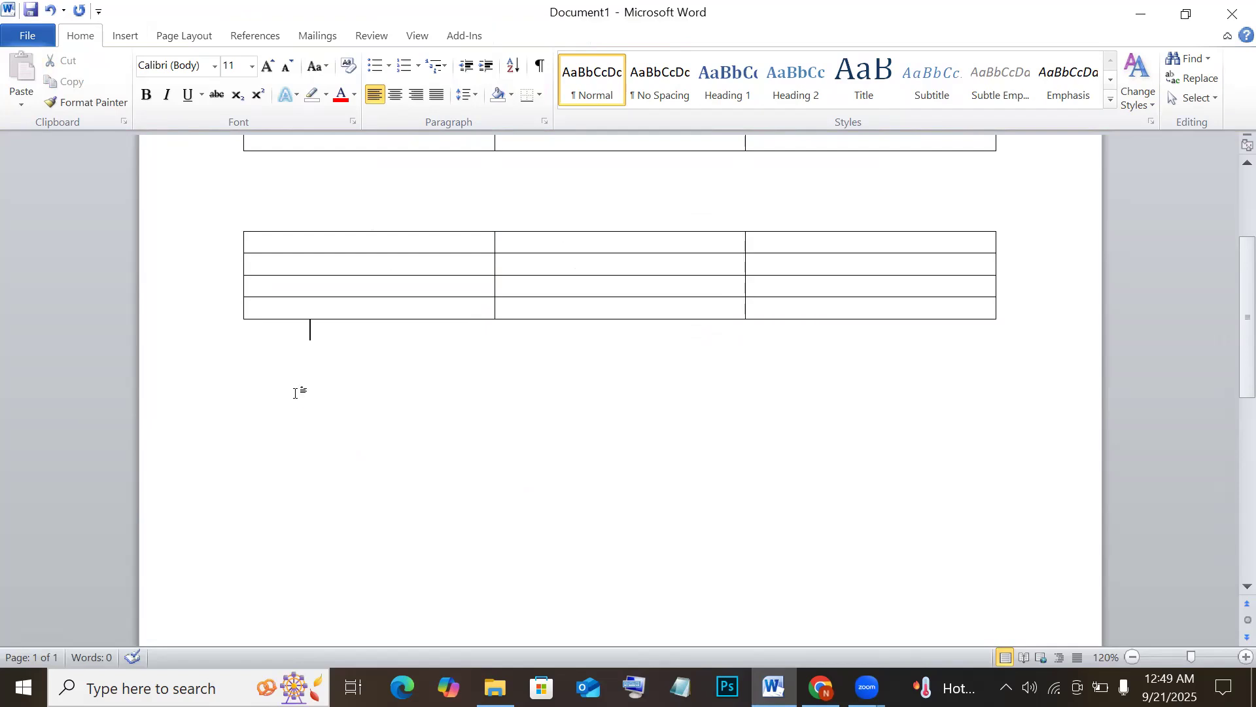
click(125, 36)
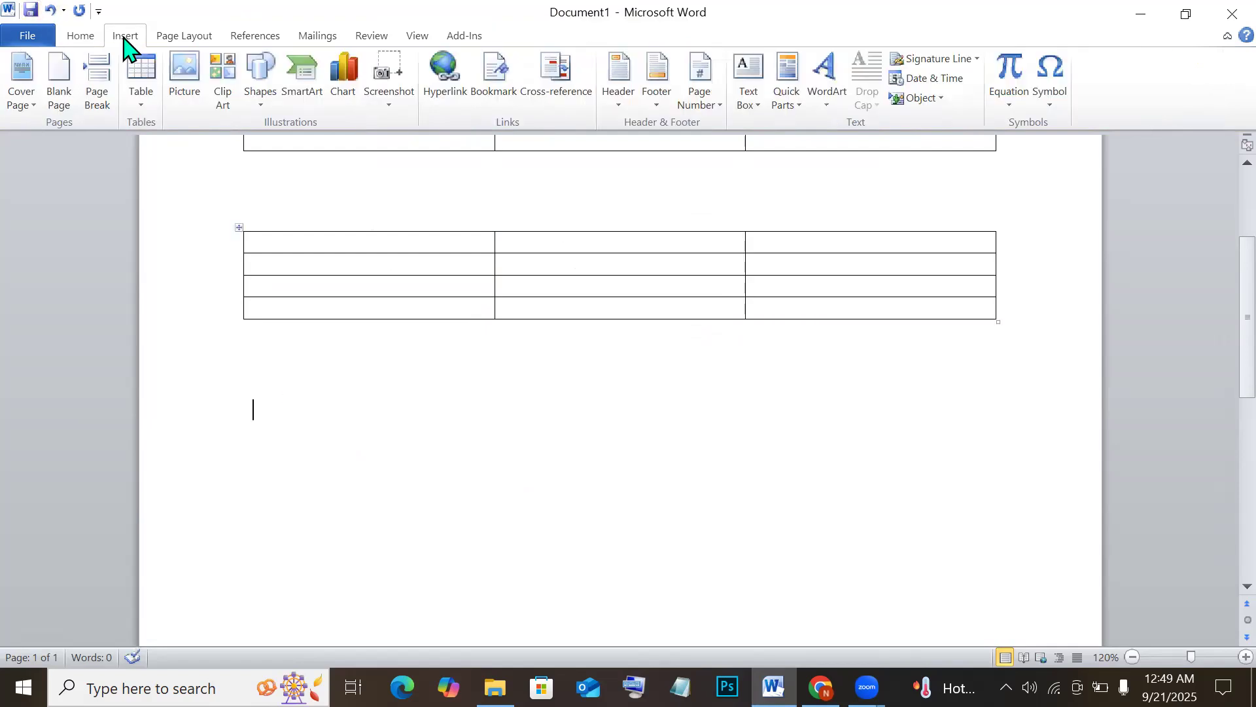
click(144, 82)
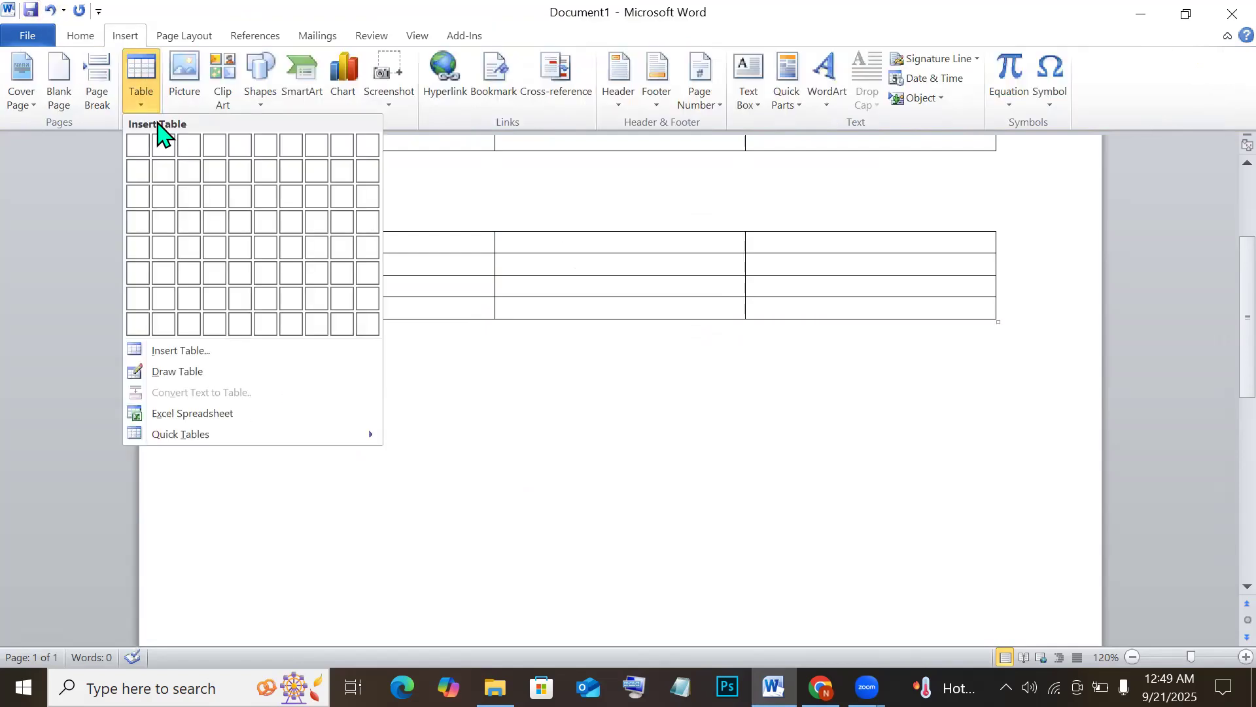
click(218, 371)
scroll(295, 373, down, 3)
mouse_move(249, 229)
mouse_down()
mouse_move(684, 307)
mouse_move(983, 307)
mouse_move(1017, 292)
mouse_up()
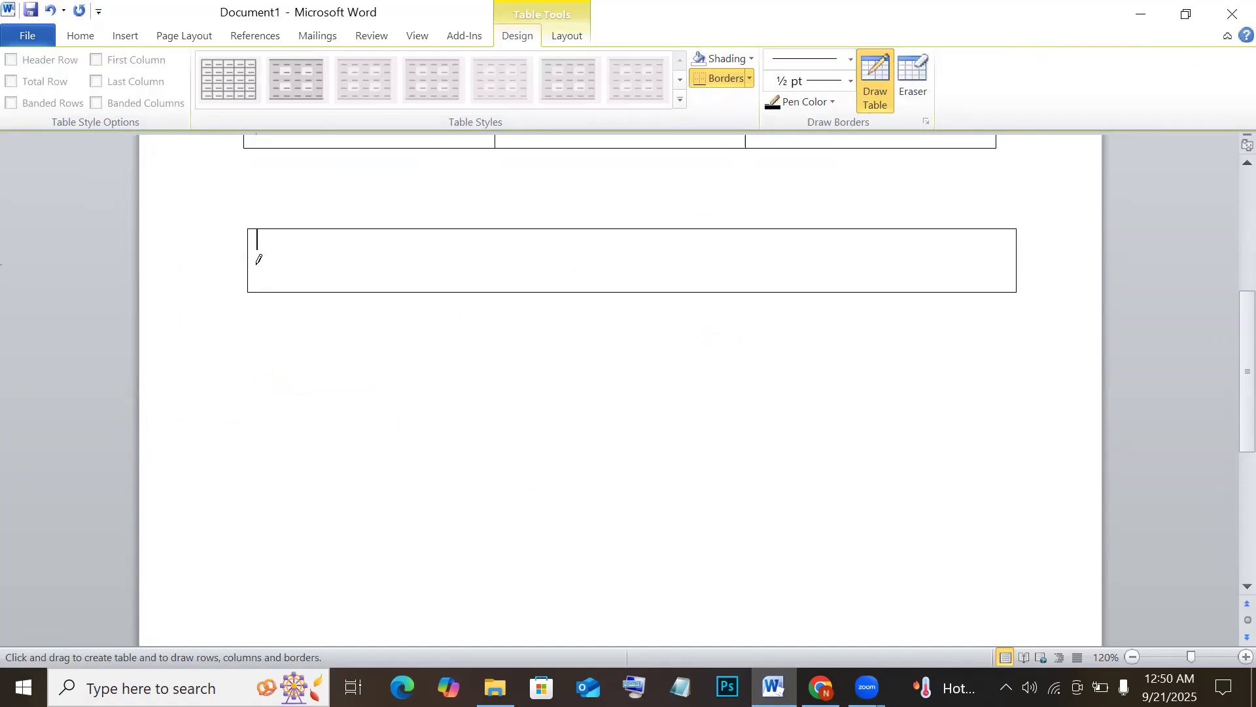
Draw two horizontal and two vertical lines in the hand-drawn table to divide it into three rows and three columns
drag(254, 258, 785, 257)
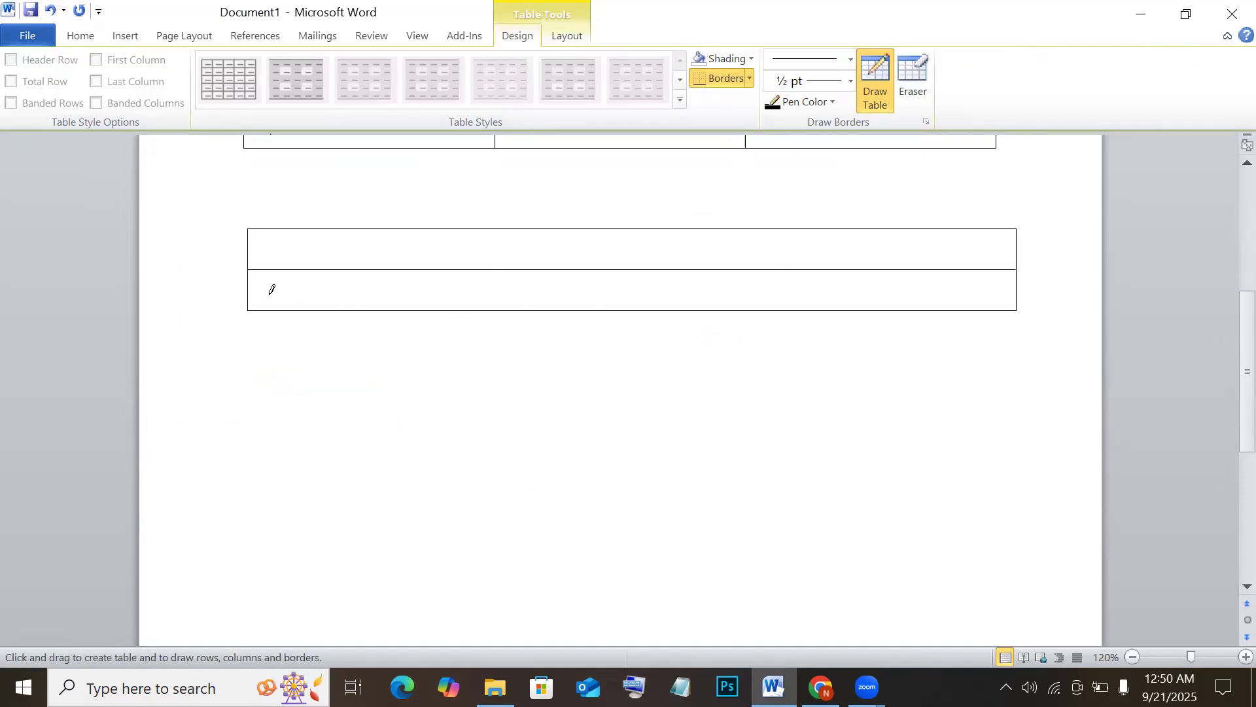
drag(249, 281, 818, 283)
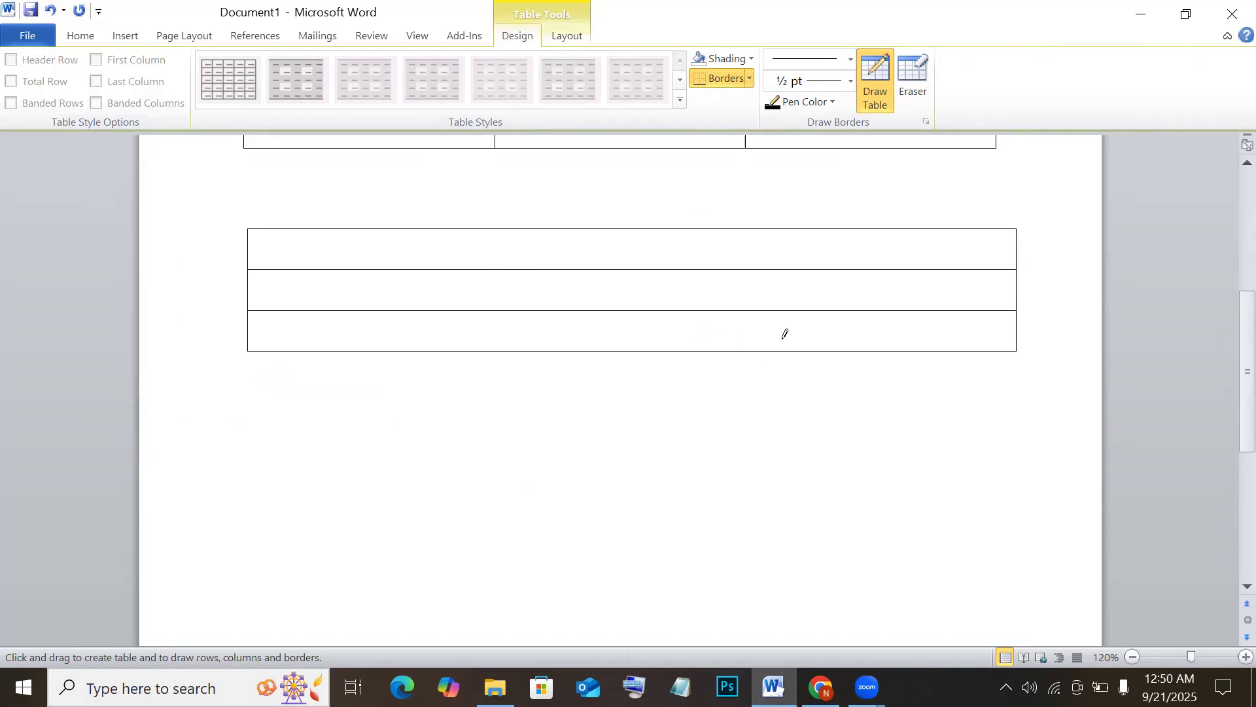
drag(783, 344, 790, 247)
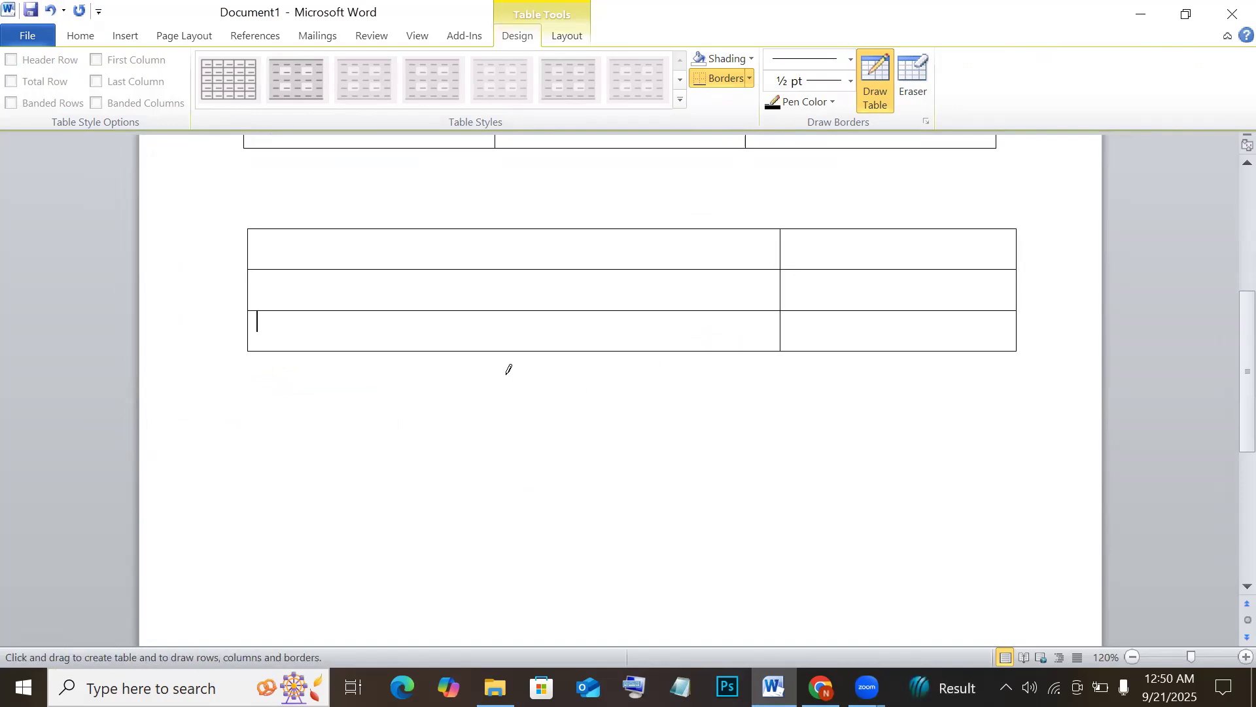
drag(472, 349, 472, 281)
drag(476, 238, 476, 237)
Turn off table drawing and delete the two tables above the hand-drawn one
scroll(620, 363, up, 1)
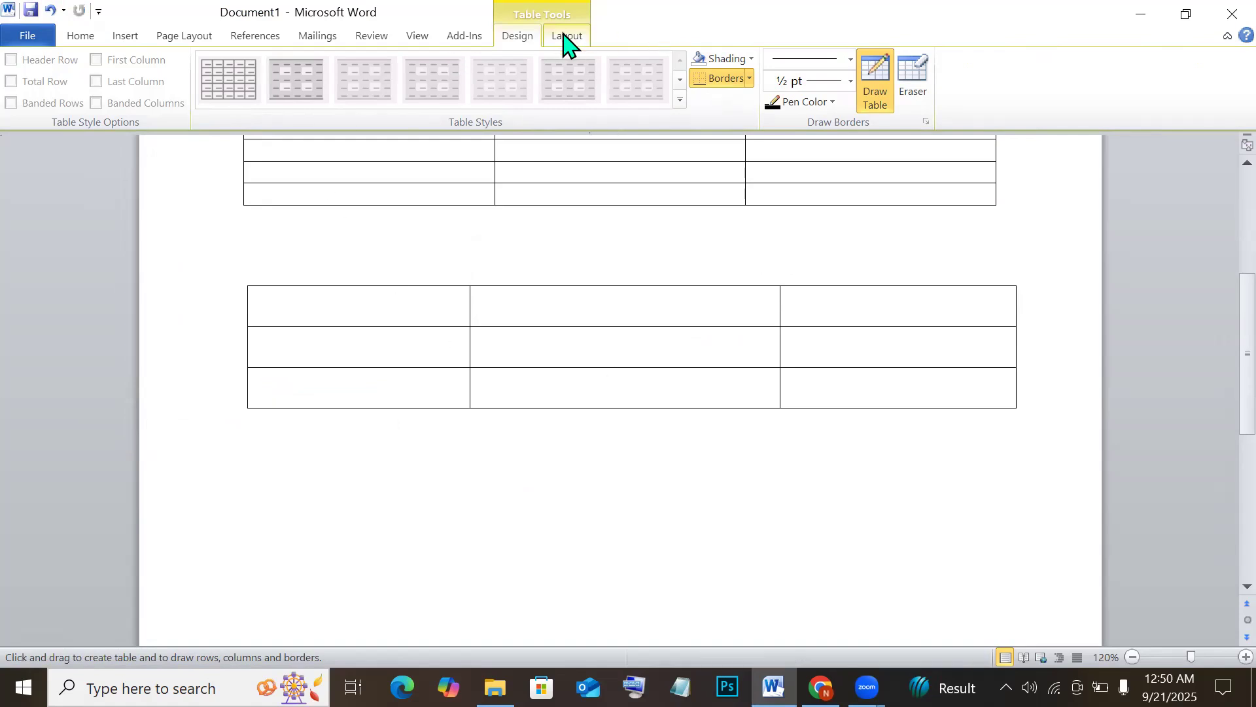
scroll(396, 316, up, 5)
scroll(395, 316, up, 1)
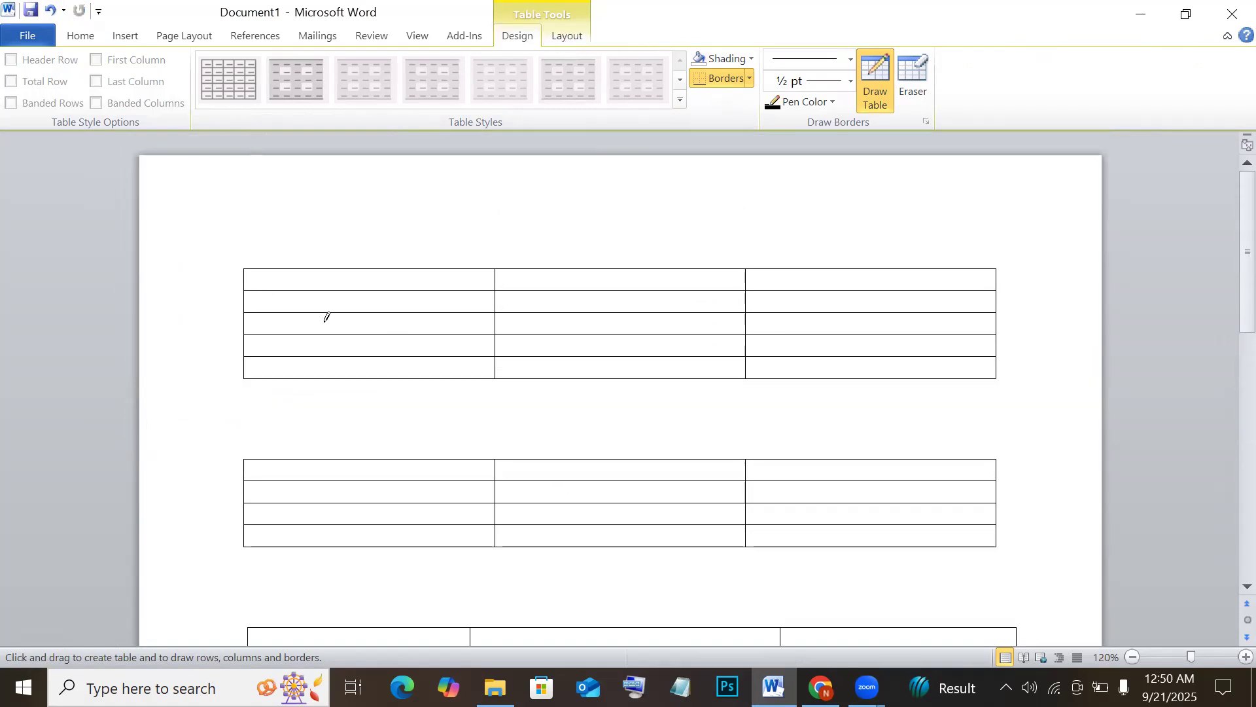
click(875, 82)
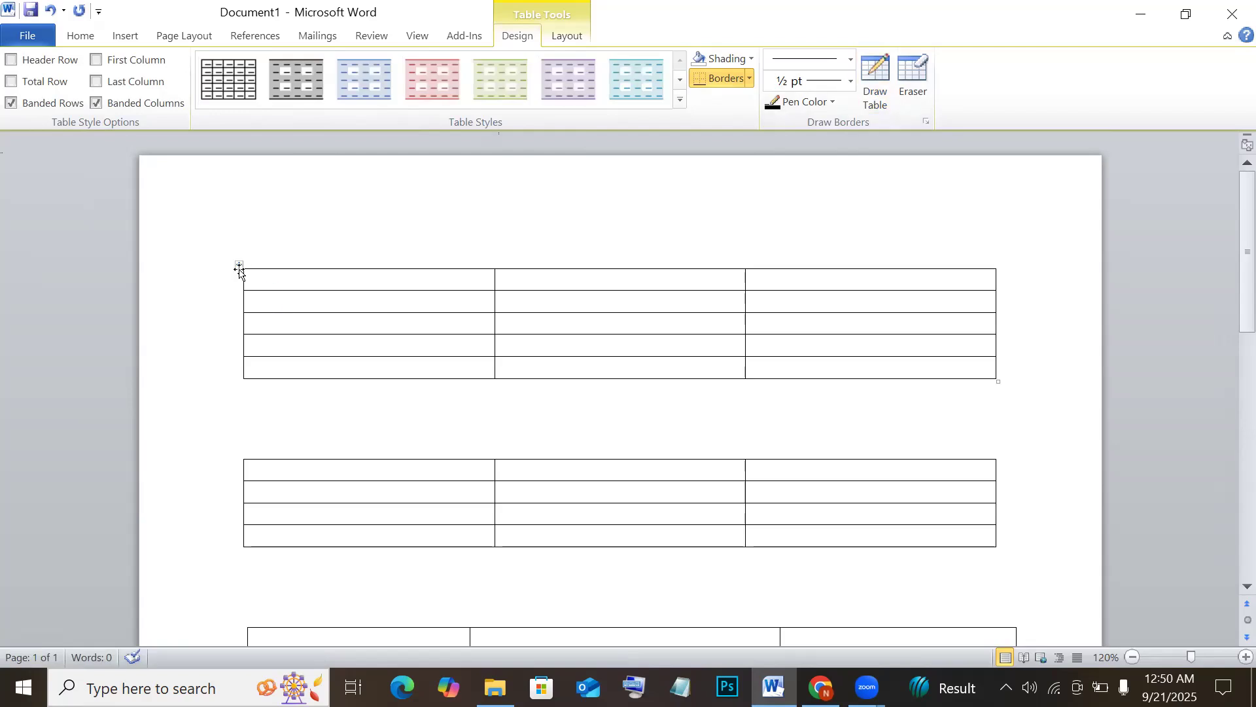
click(239, 268)
key(BackSpace)
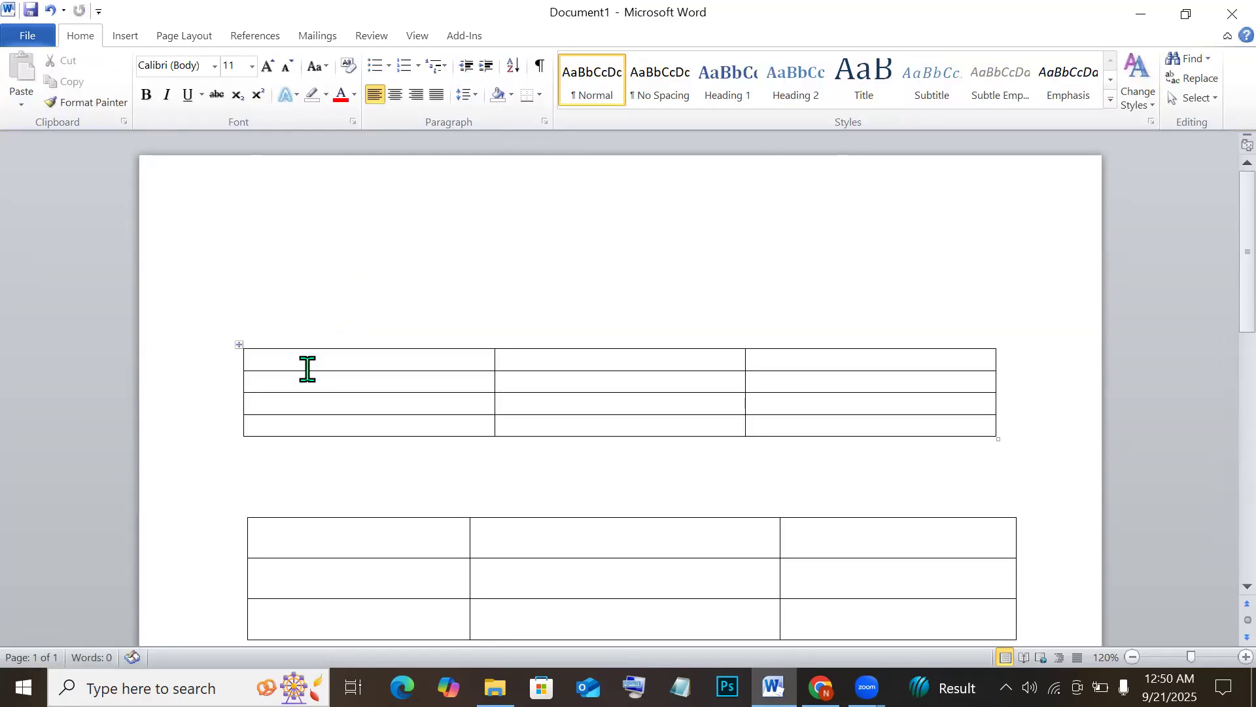
click(239, 344)
key(BackSpace)
Delete the surplus blank lines above the remaining hand-drawn table
click(303, 274)
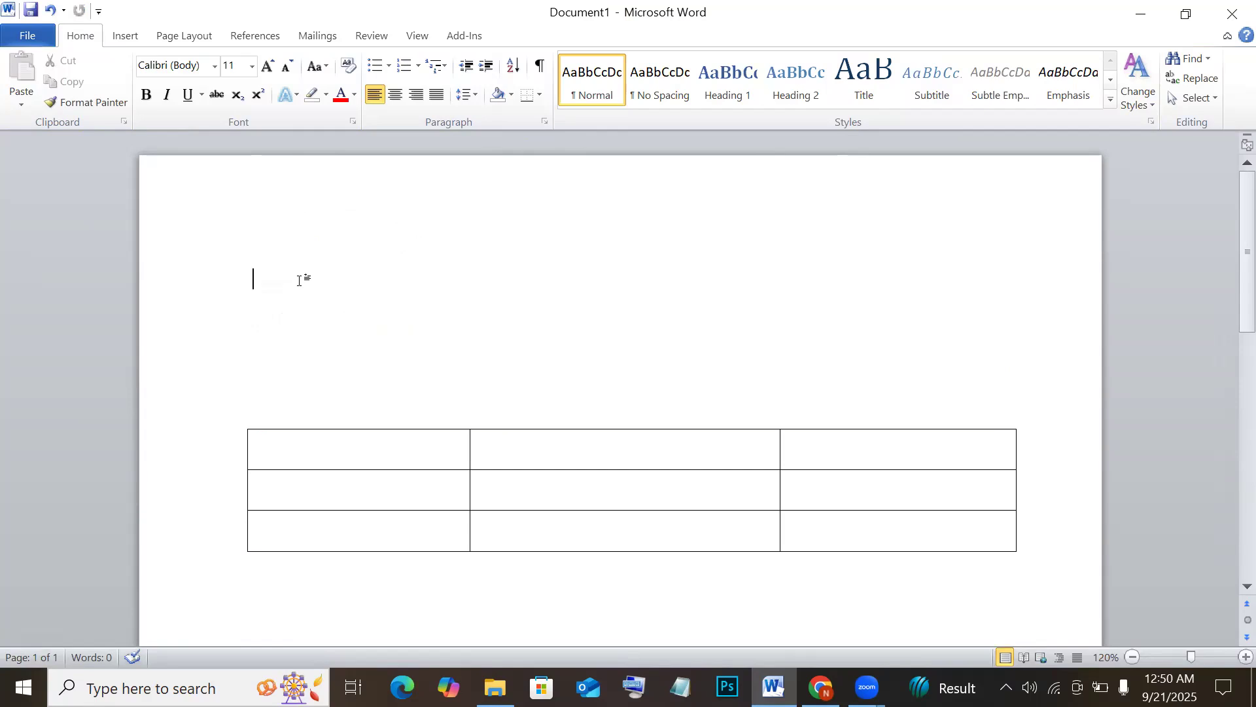
drag(248, 282, 311, 376)
key(BackSpace)
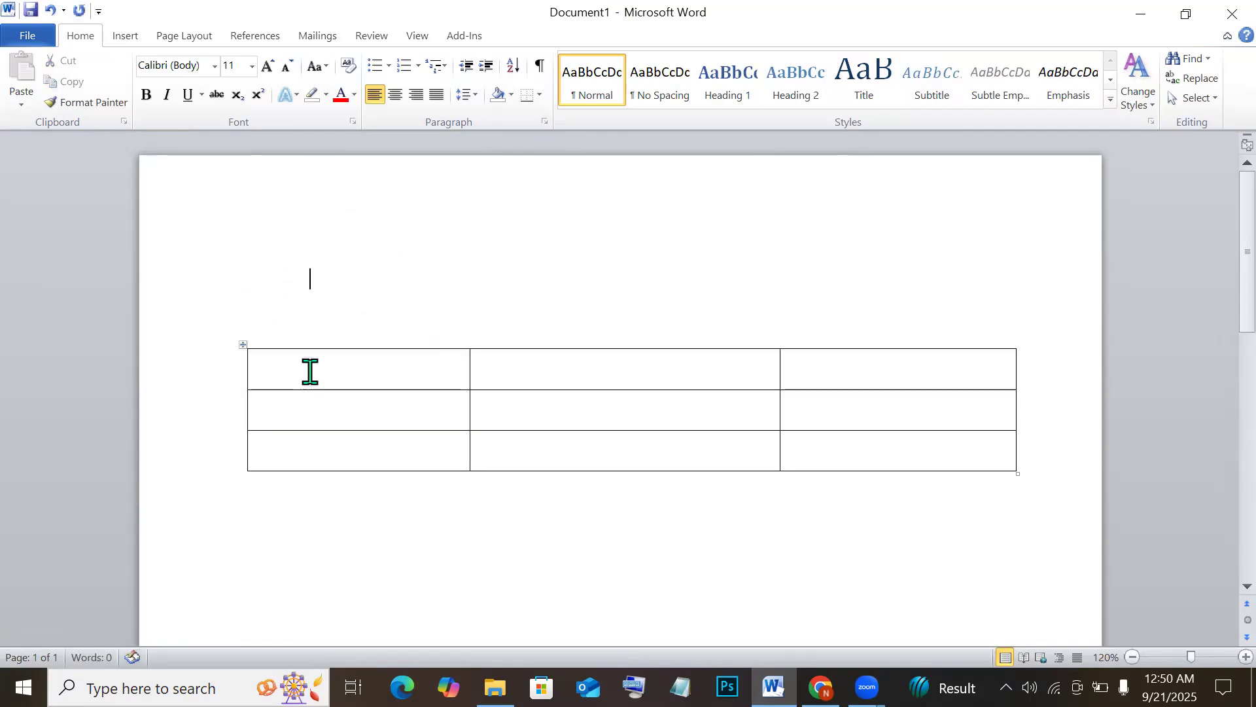
key(BackSpace)
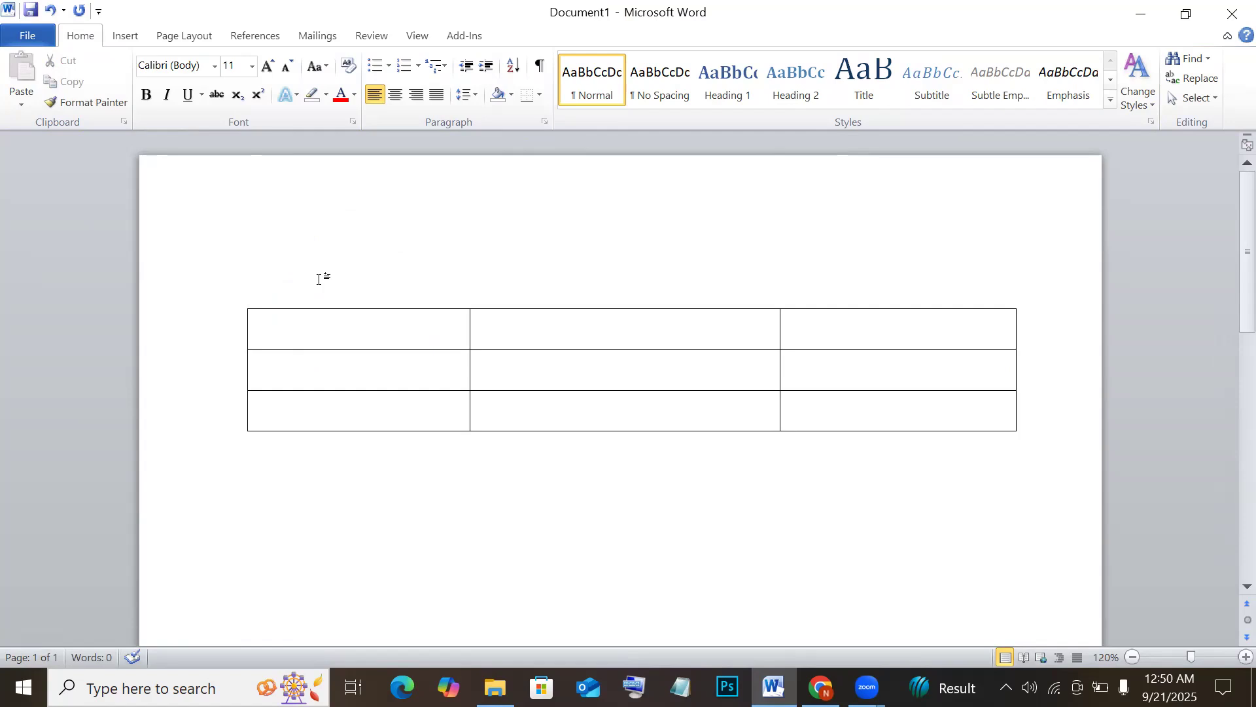
Fill the first table row with 1, 2, 3 and the second row with 4, 5, 6
click(362, 329)
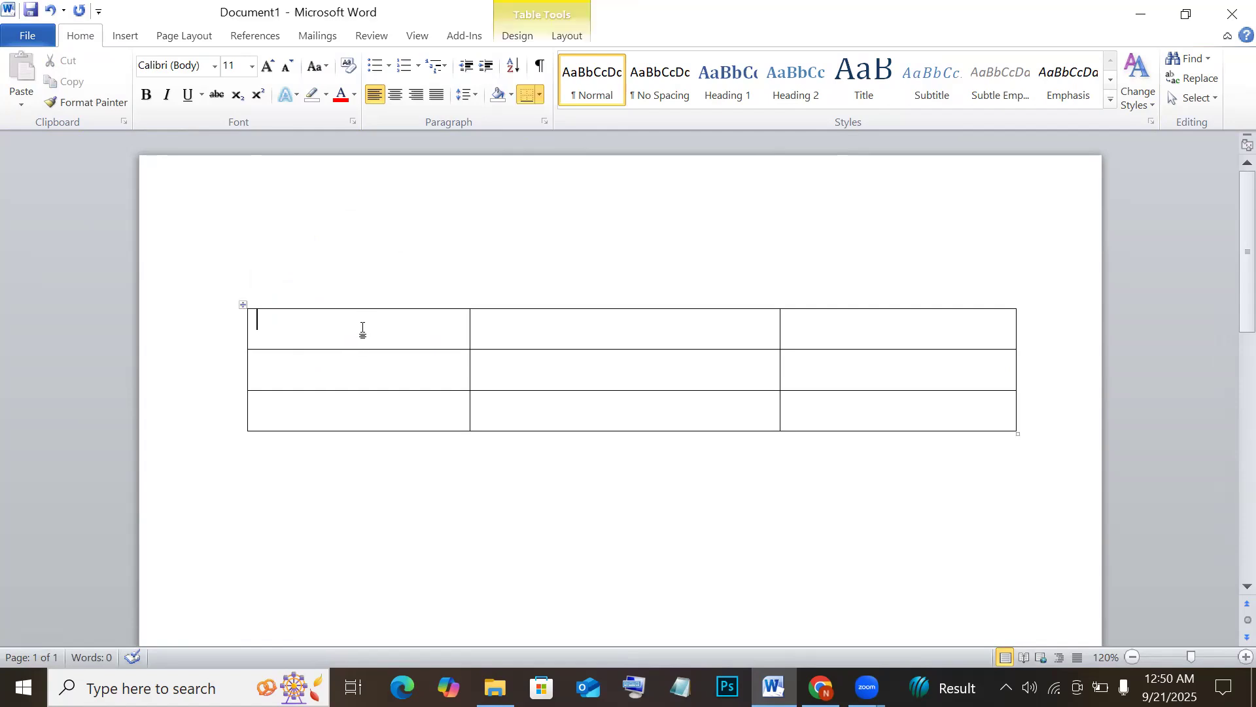
text(1)
click(615, 329)
text(2)
click(882, 316)
text(3)
click(402, 379)
text(4)
click(582, 357)
text(5)
click(858, 367)
text(6)
Fill the third table row with 7, 8 and 9, and leave the table
key(Tab)
text(8)
key(Left)
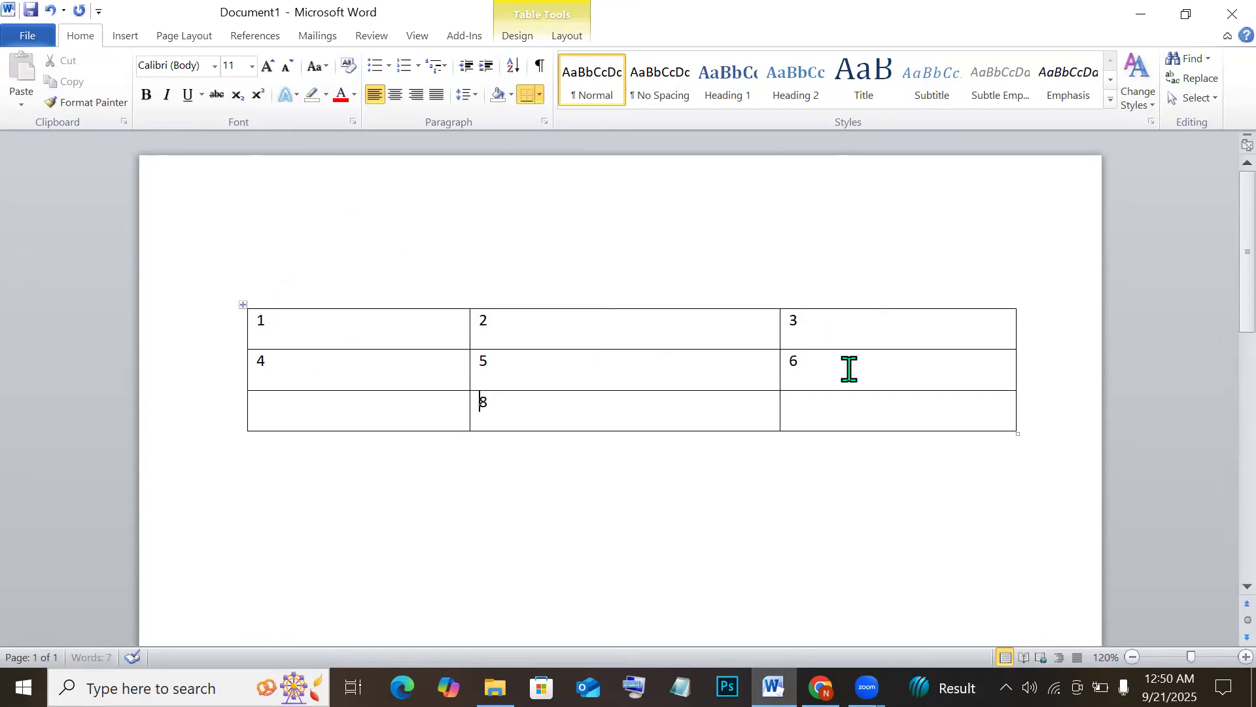
text(7)
key(BackSpace)
click(351, 410)
text(7)
click(797, 407)
text(9)
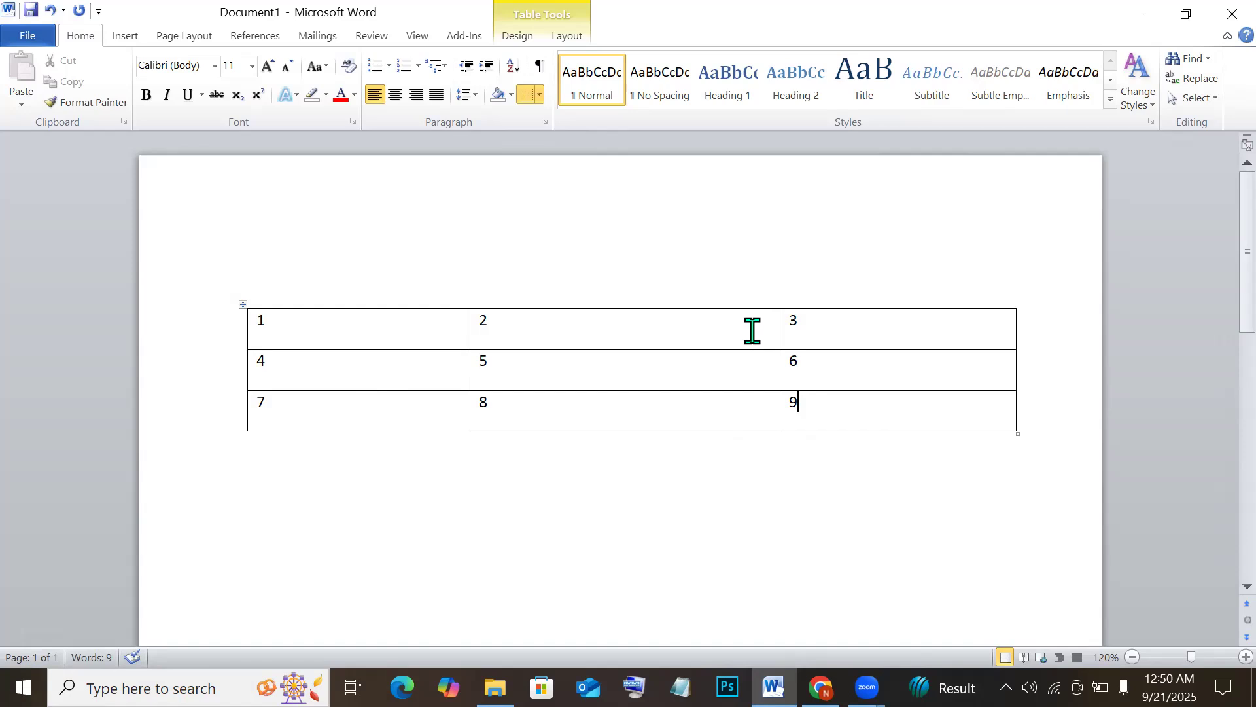
click(722, 340)
click(487, 518)
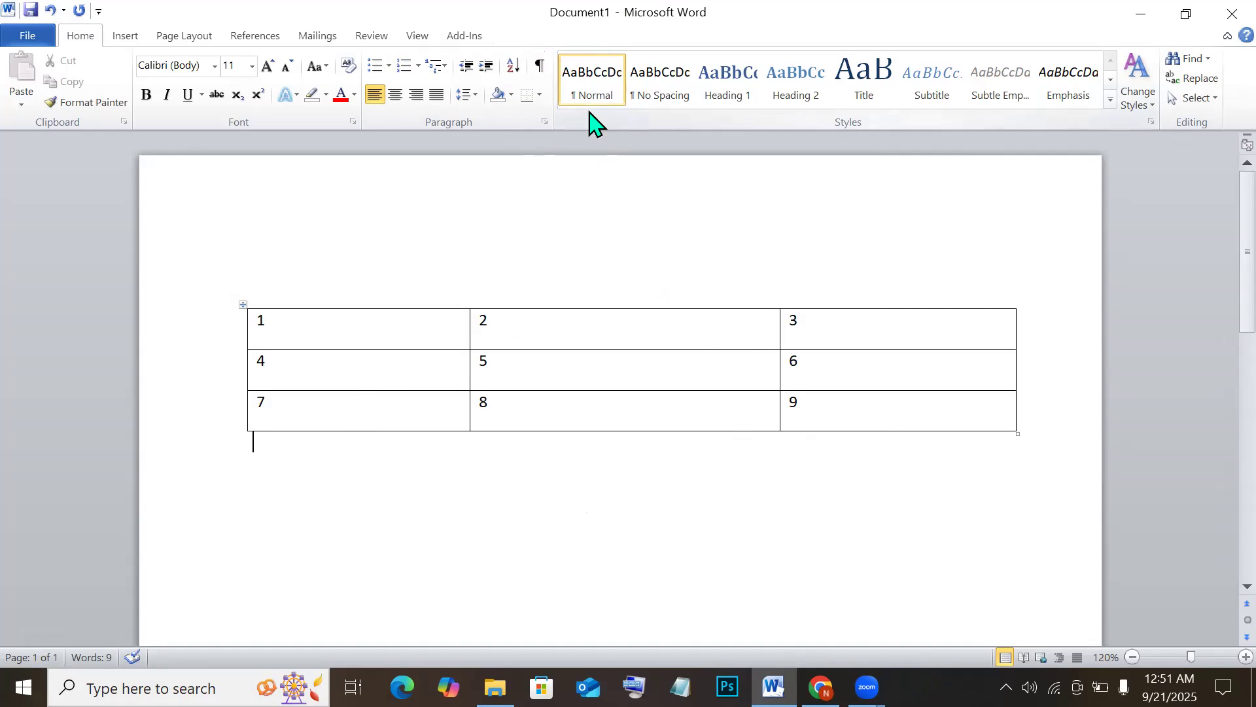
Insert an empty column to the right of the table's middle column containing 2, 5 and 8, and select it
click(414, 322)
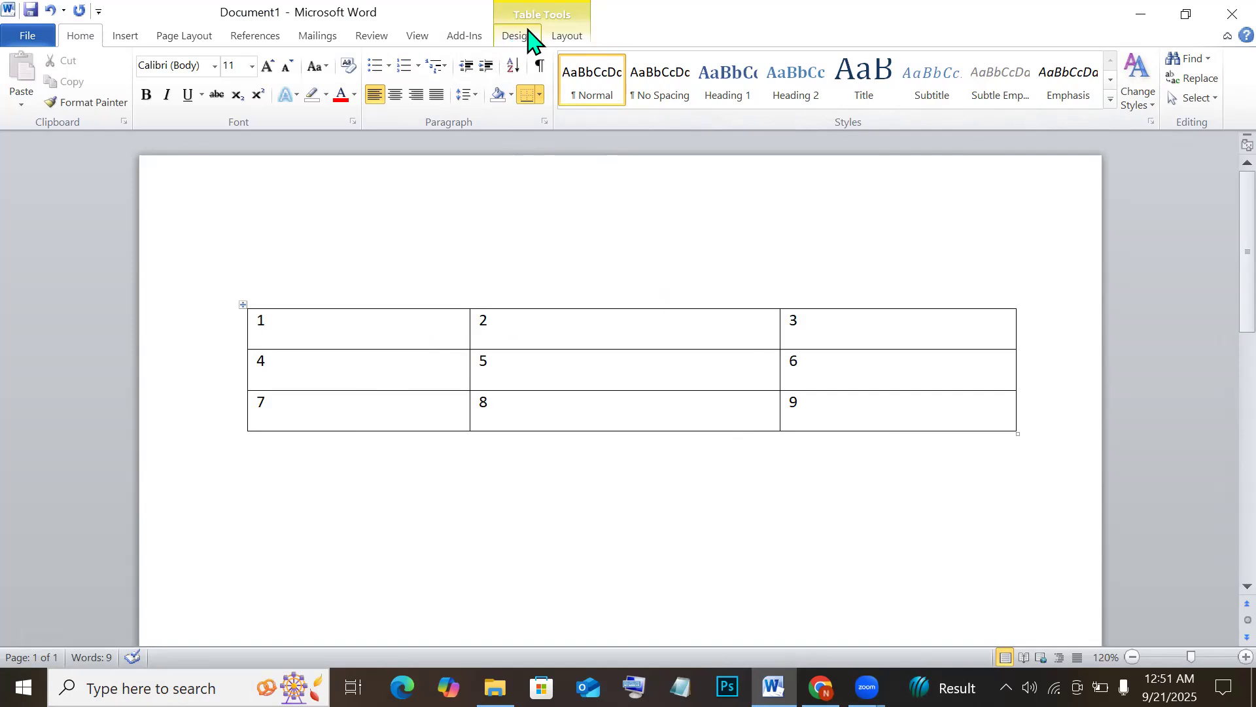
click(564, 37)
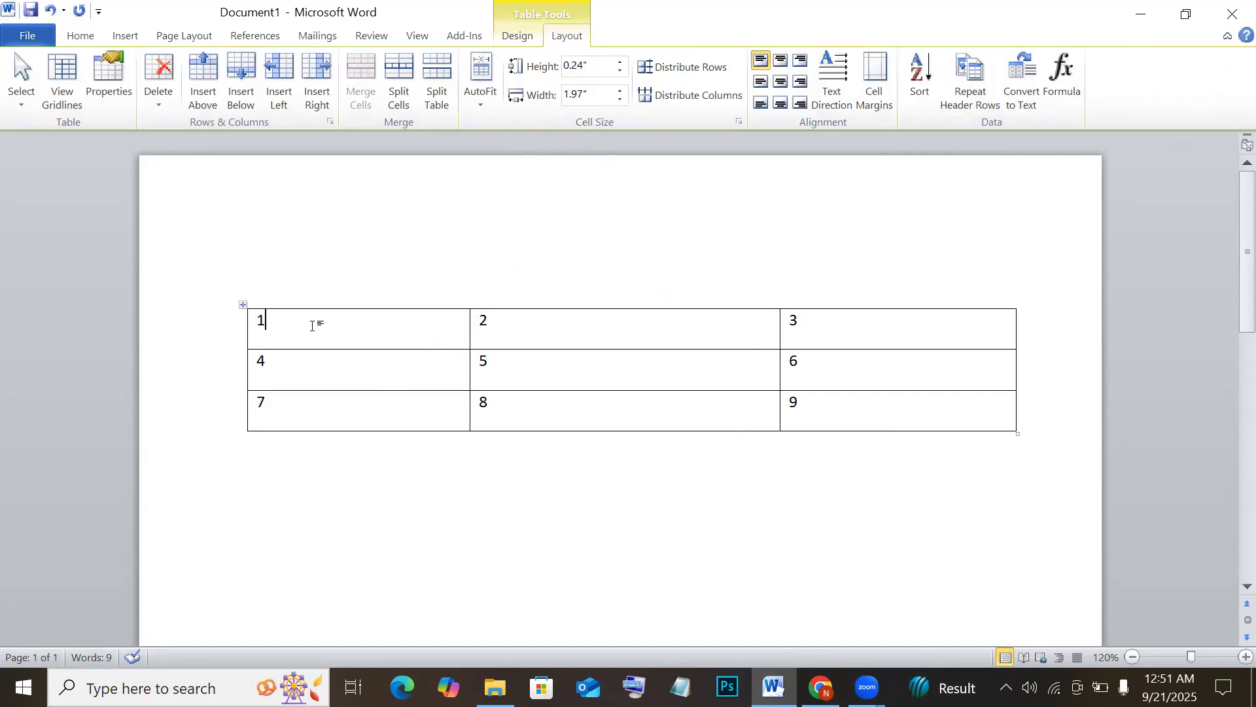
click(584, 331)
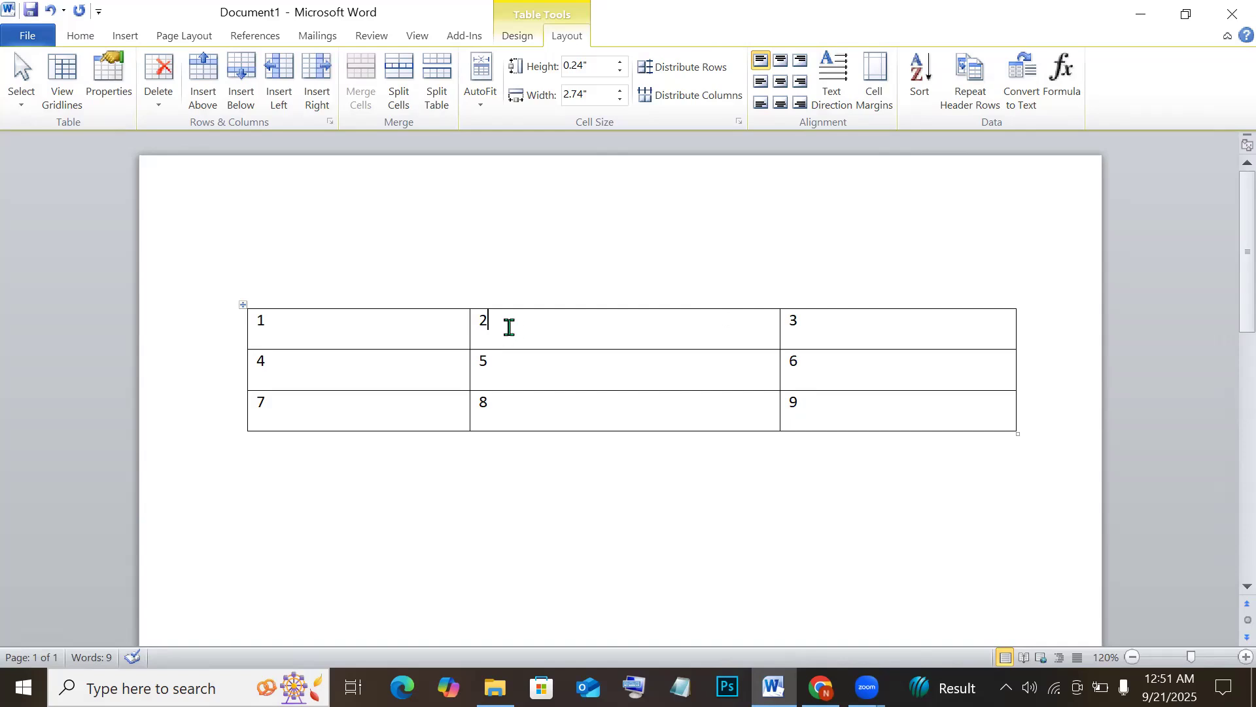
click(316, 77)
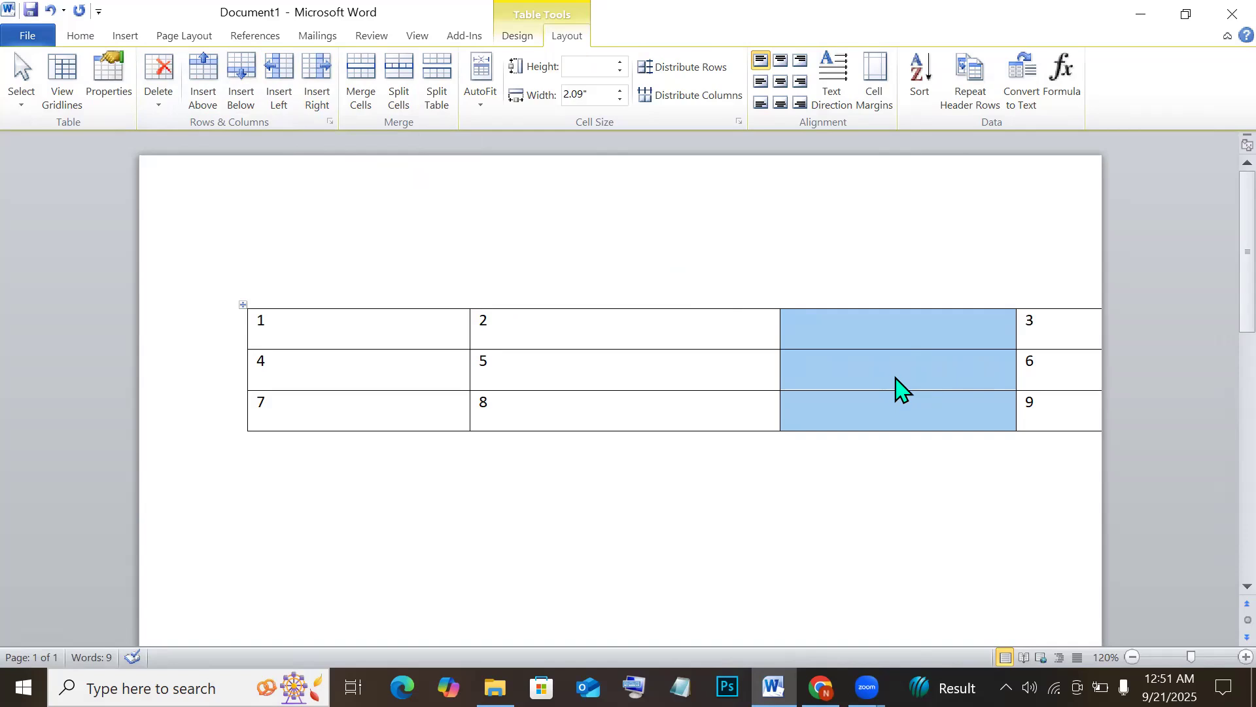
click(890, 305)
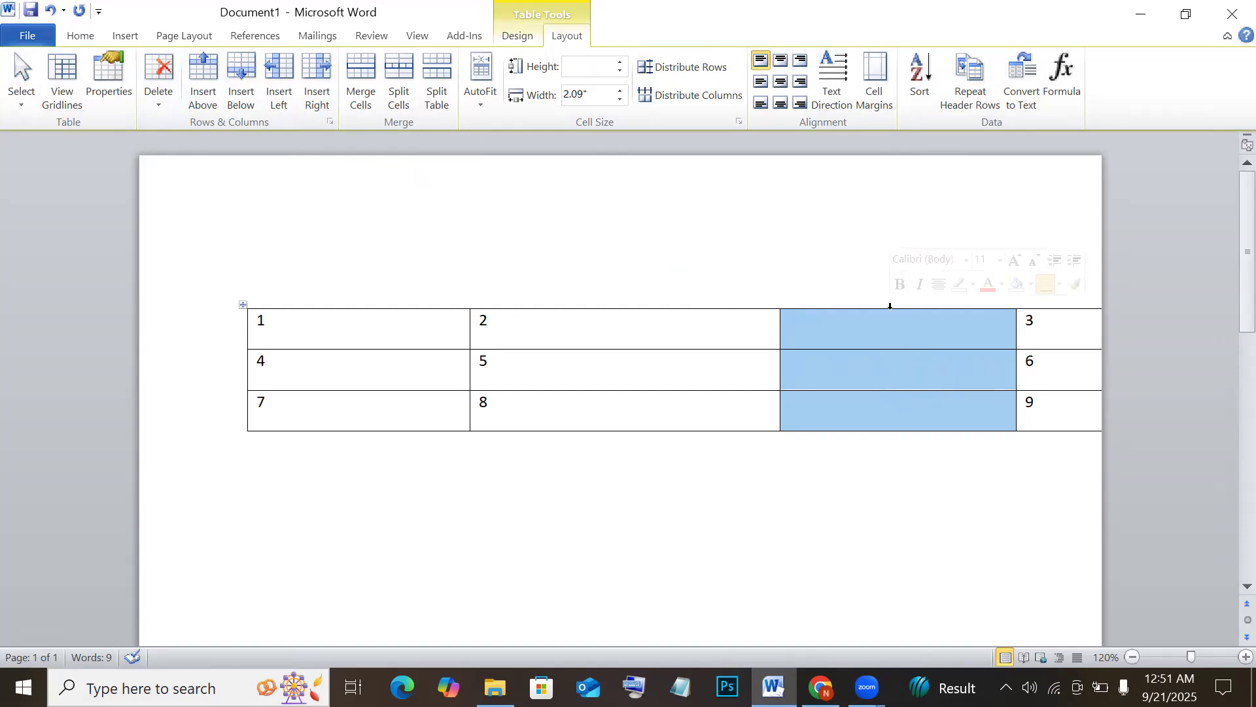
Delete the selected empty column from the table
key(BackSpace)
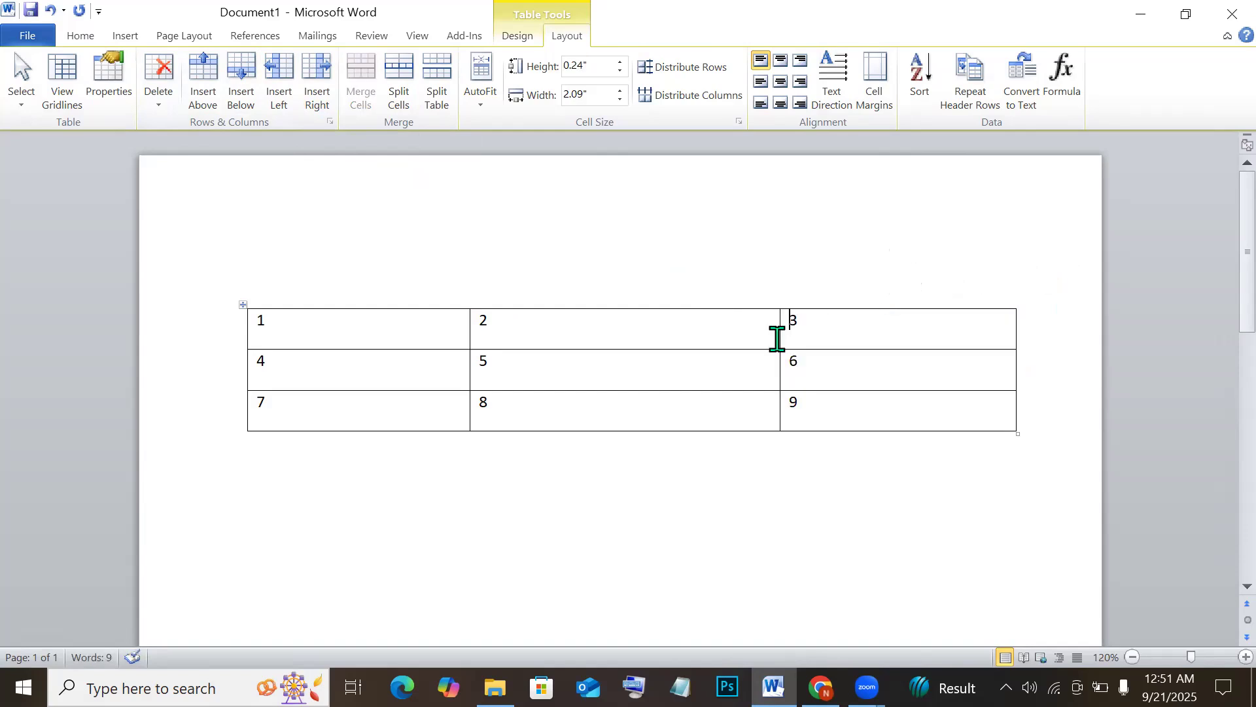
Insert an empty column to the left of the column containing 2, 5 and 8, and delete it again
click(507, 326)
click(278, 81)
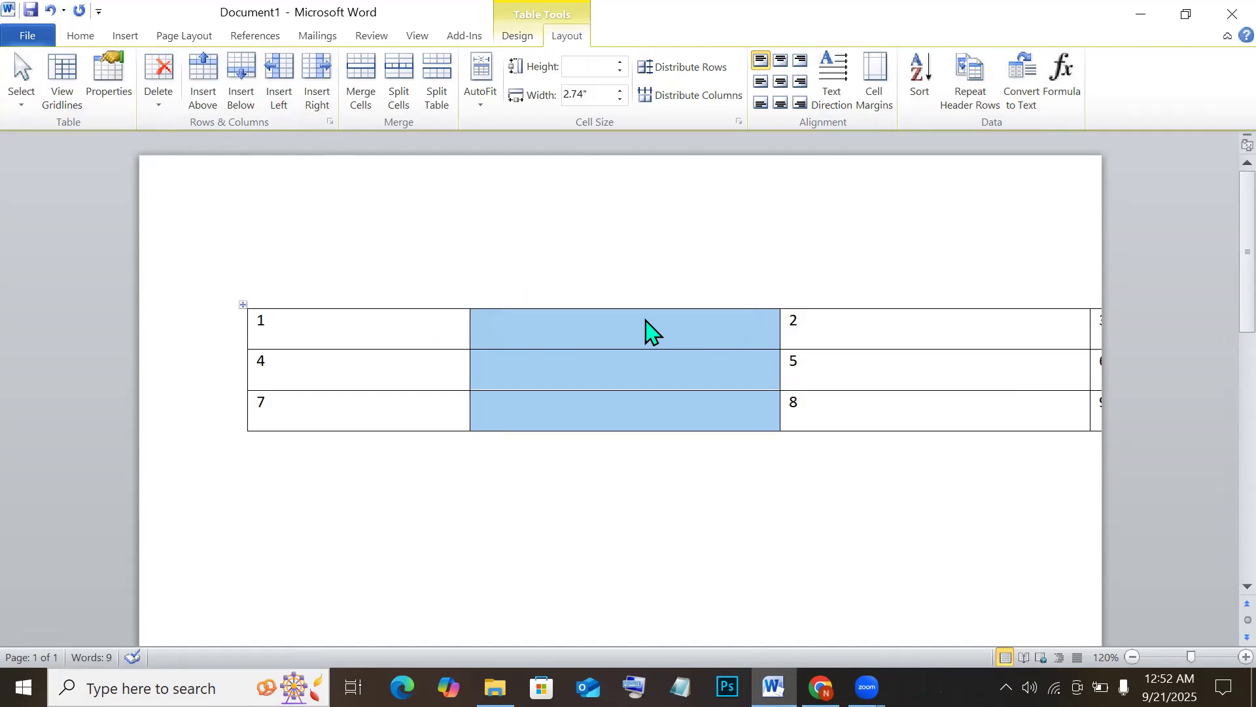
click(671, 307)
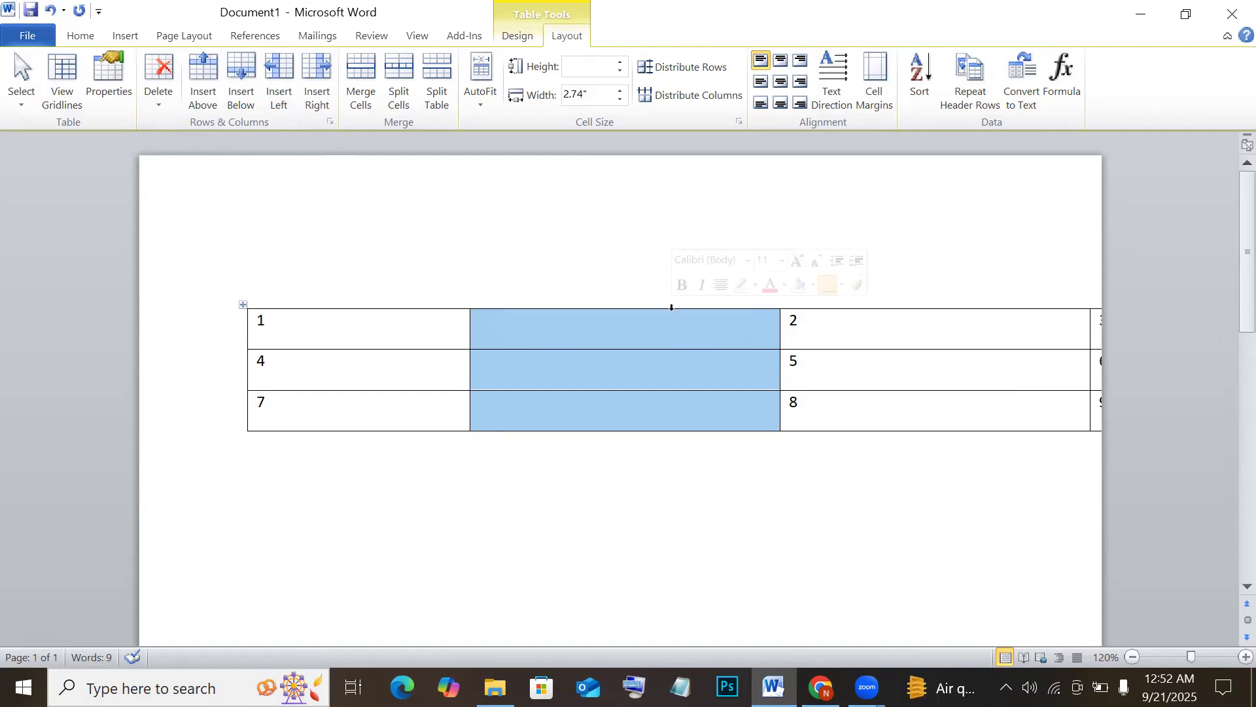
key(BackSpace)
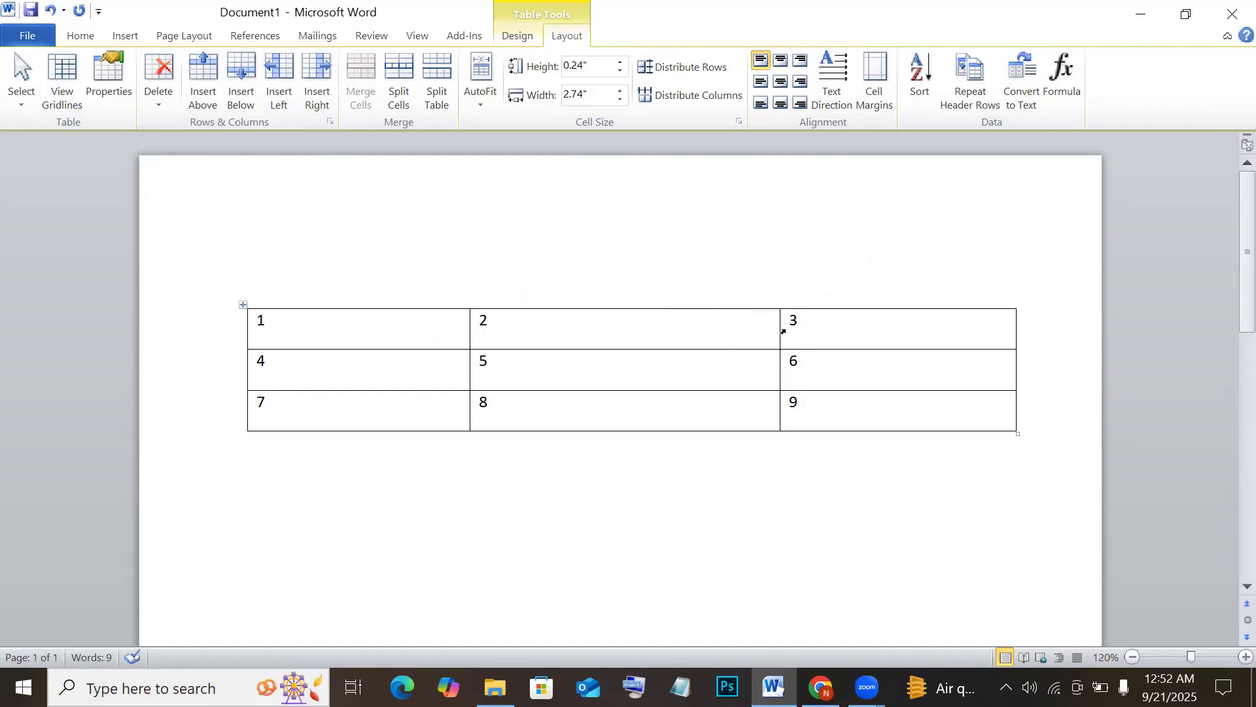
Narrow the table's last column, containing 3, 6 and 9, to about 0.52 inches
click(1014, 325)
drag(1016, 327, 839, 357)
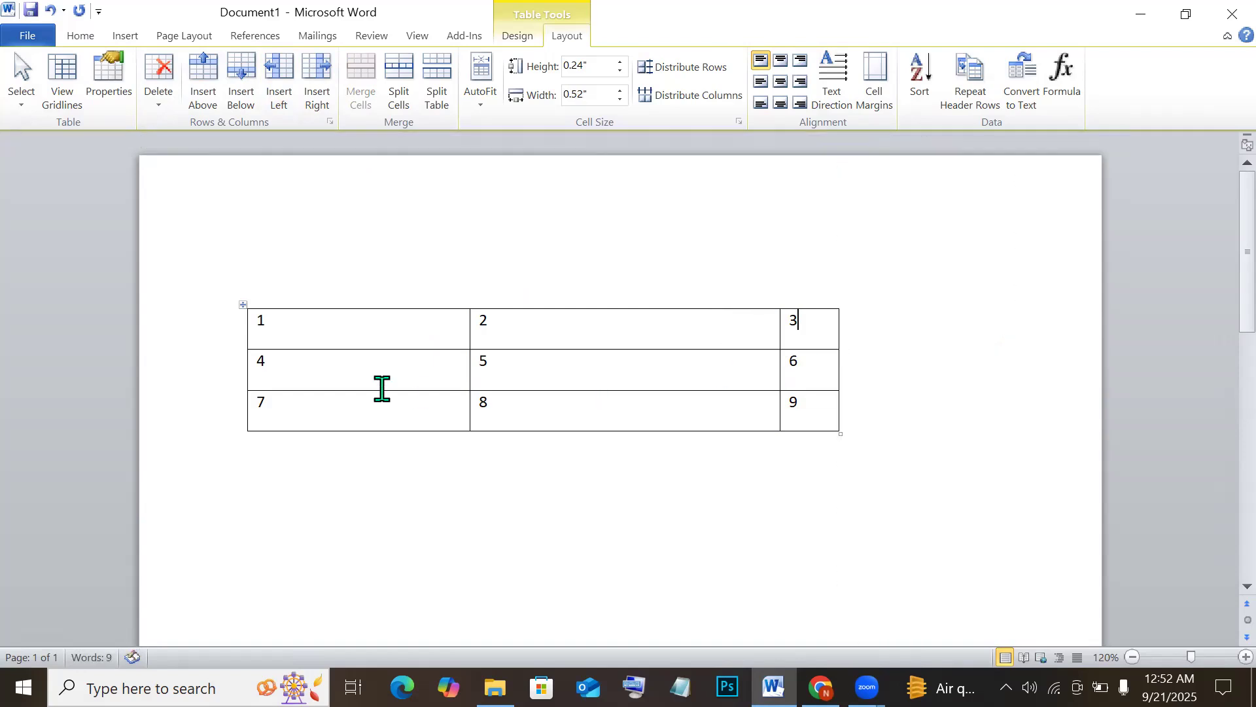
Insert one empty row below and another above the table row containing 1, 2 and 3
click(347, 338)
click(241, 74)
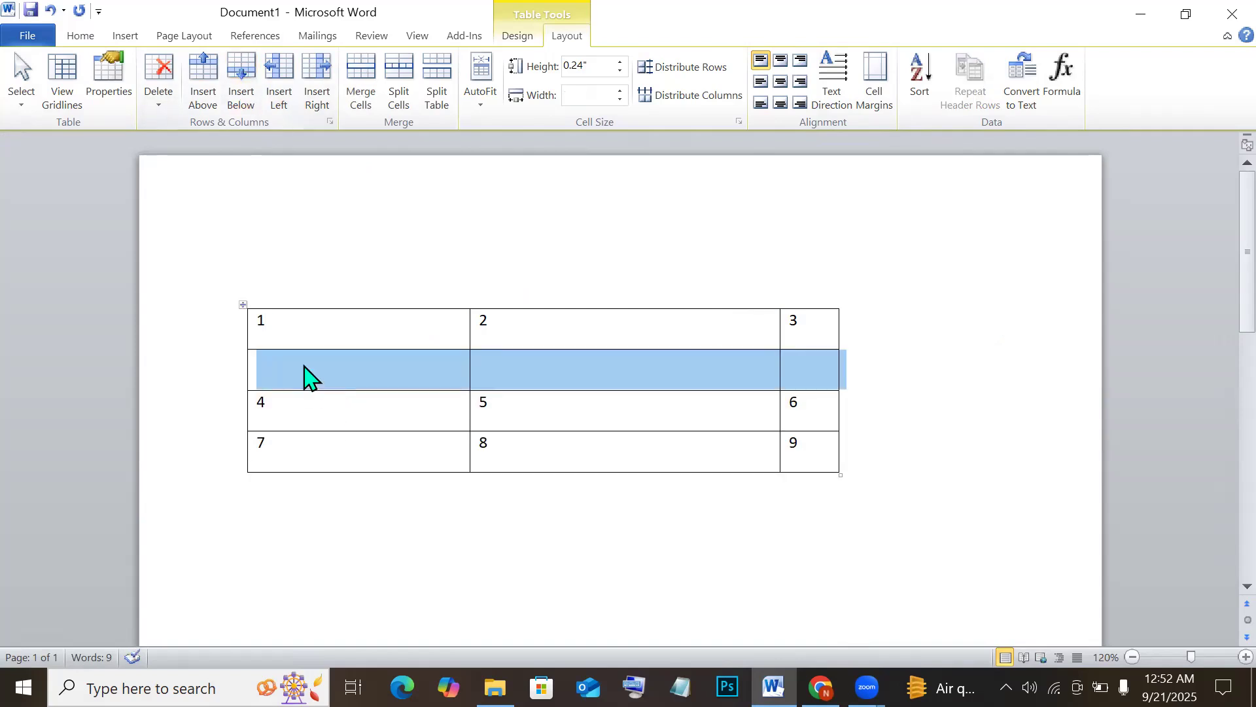
click(308, 325)
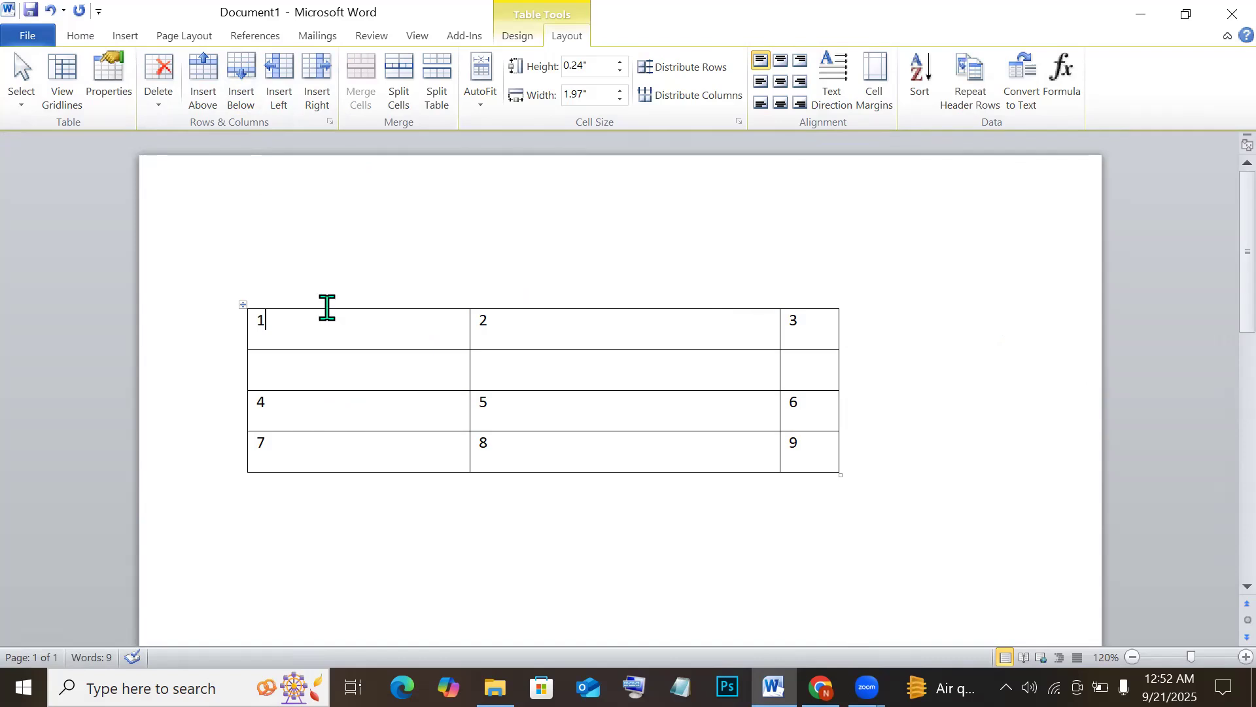
click(203, 87)
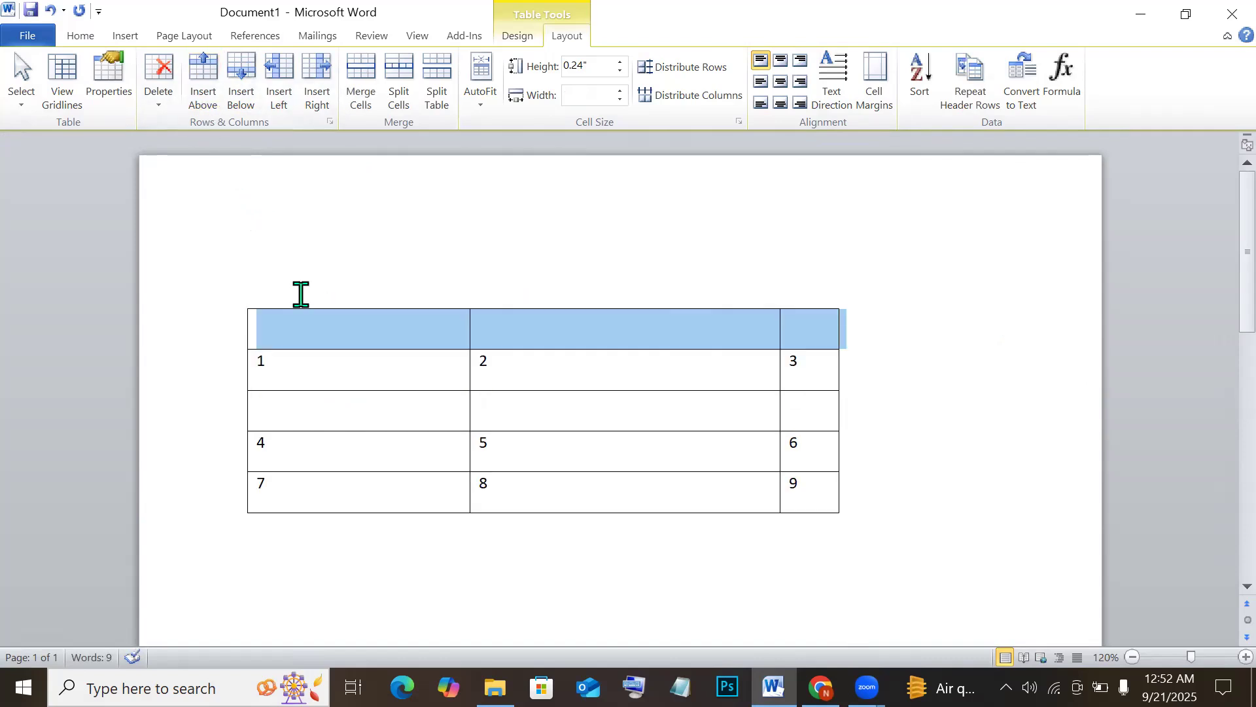
Delete the two empty rows below and above the row containing 1, 2 and 3
click(221, 412)
key(BackSpace)
click(204, 344)
key(BackSpace)
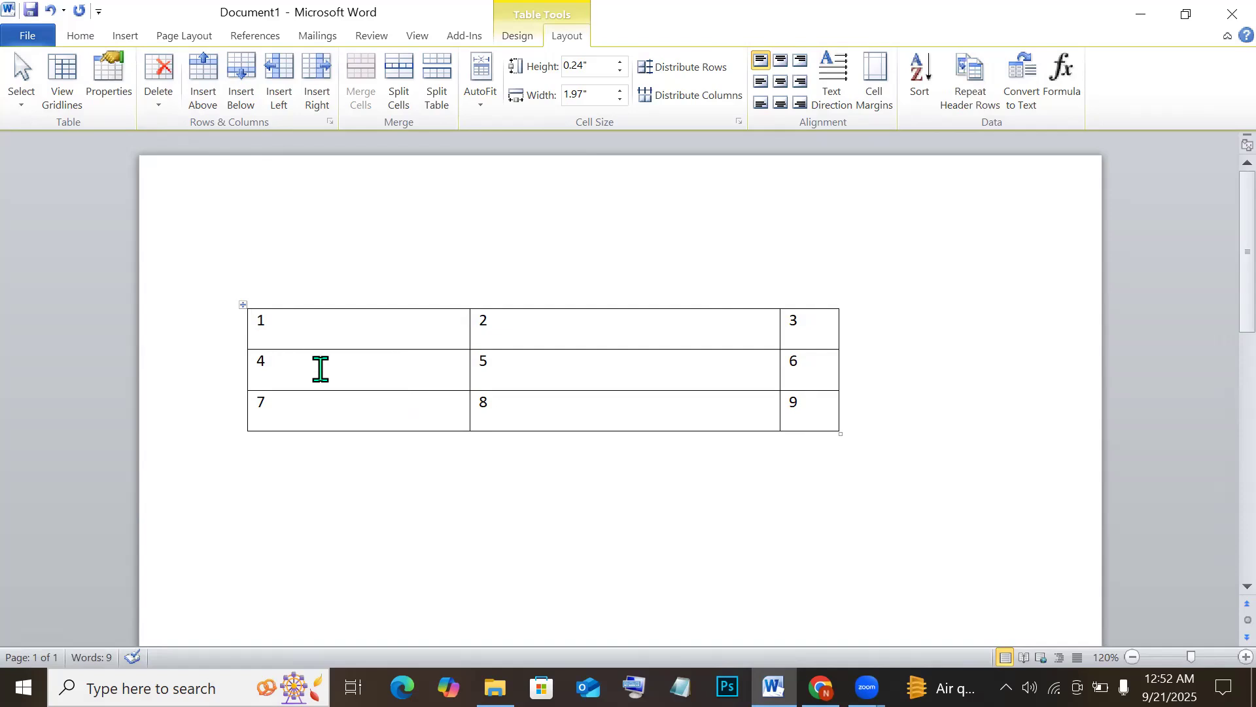
Insert one empty column to the right and another to the left of the column containing 3, 6 and 9
click(812, 365)
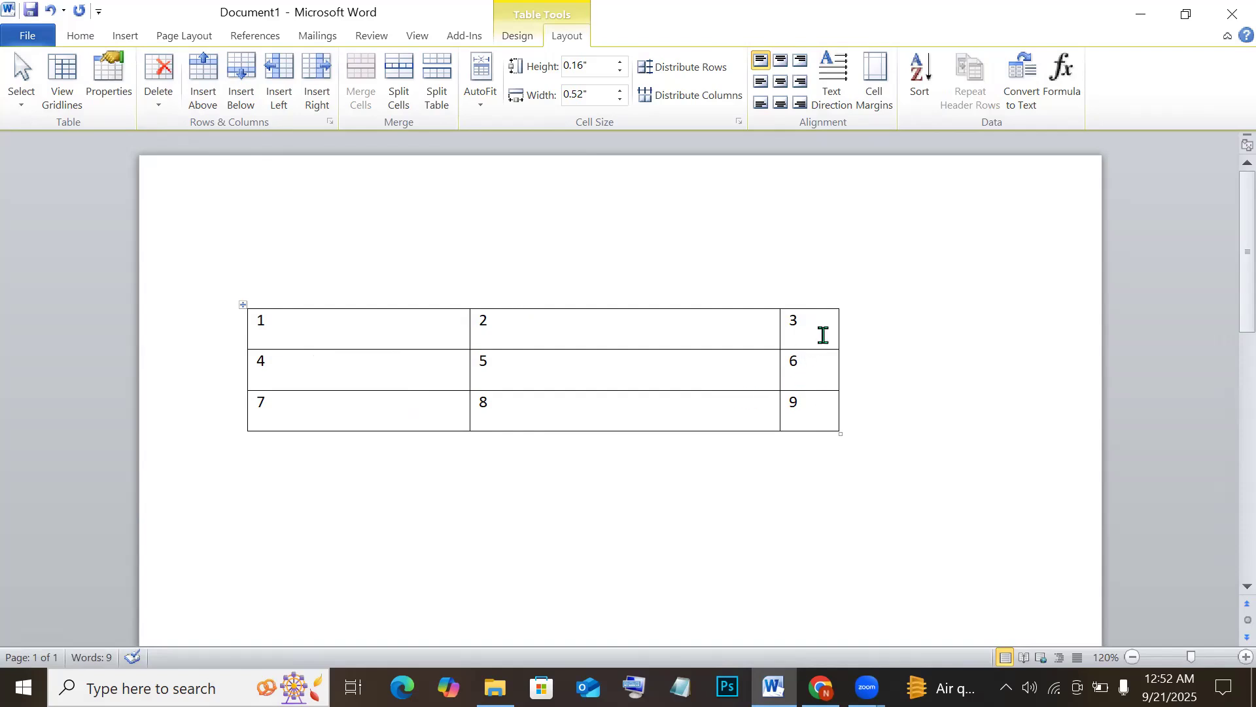
click(318, 80)
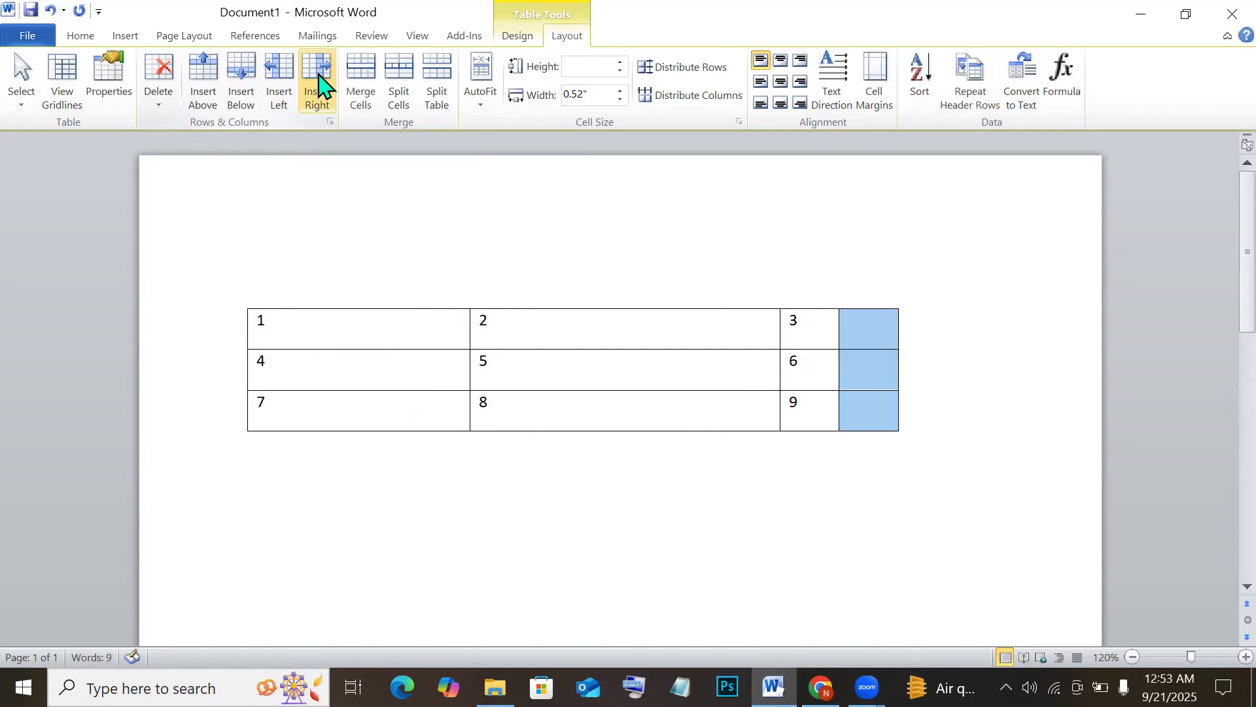
click(277, 84)
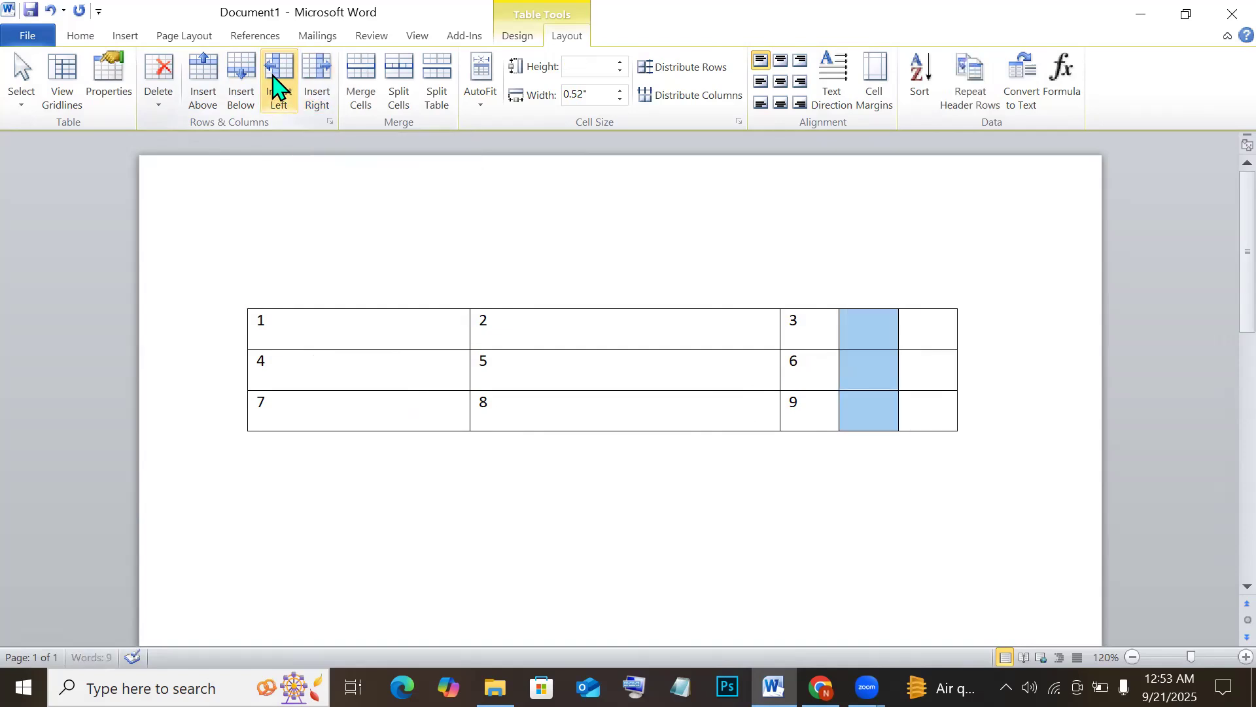
key(ctrl+z)
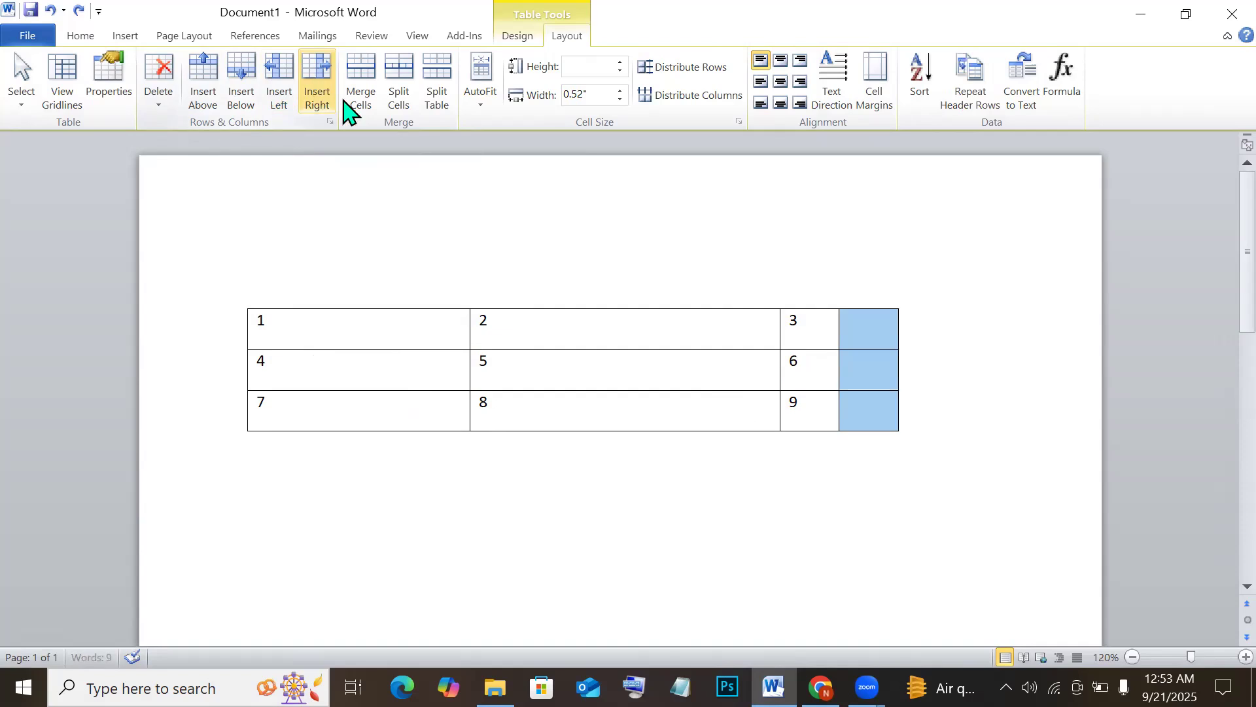
click(818, 364)
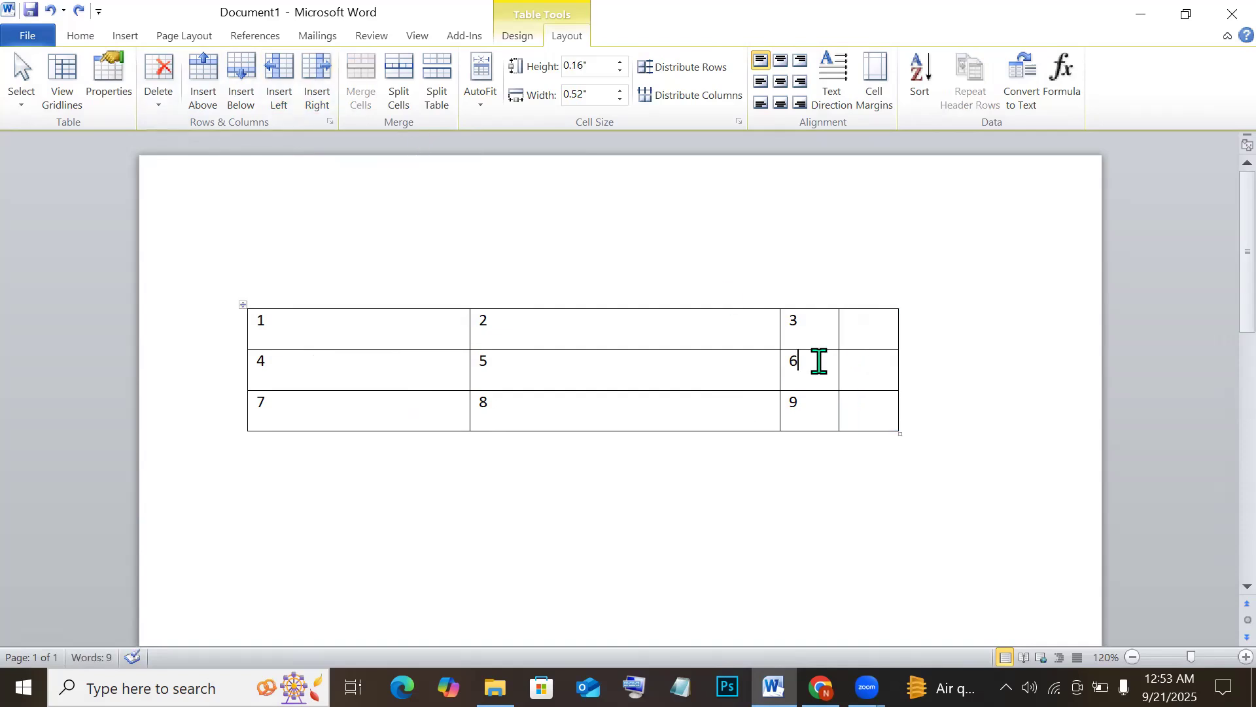
click(277, 89)
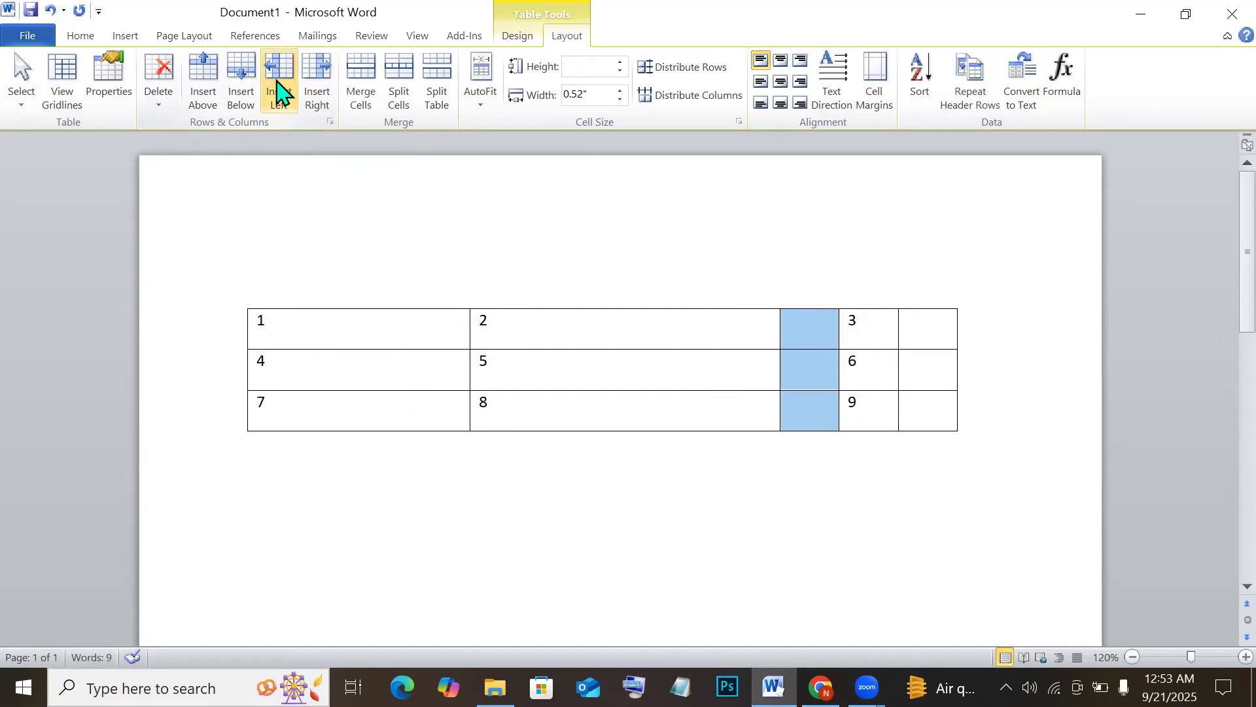
Insert one empty row below and another above the row containing 4, 5 and 6
click(870, 363)
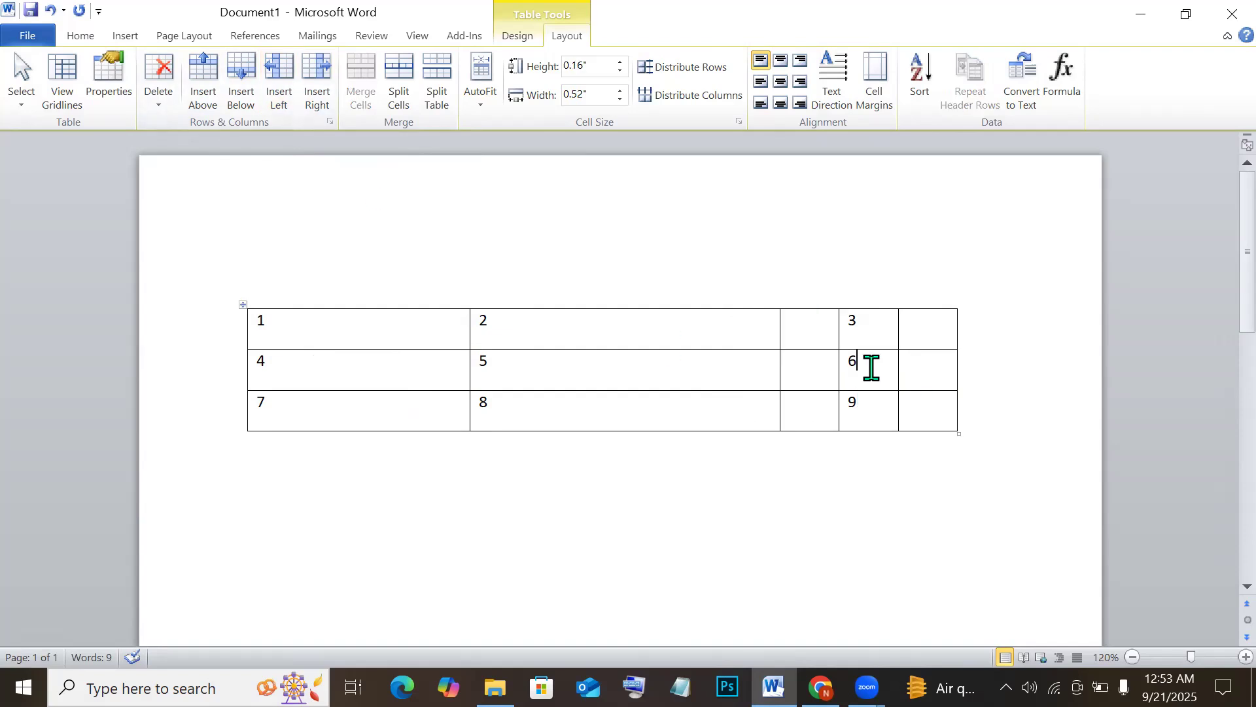
click(241, 77)
click(871, 361)
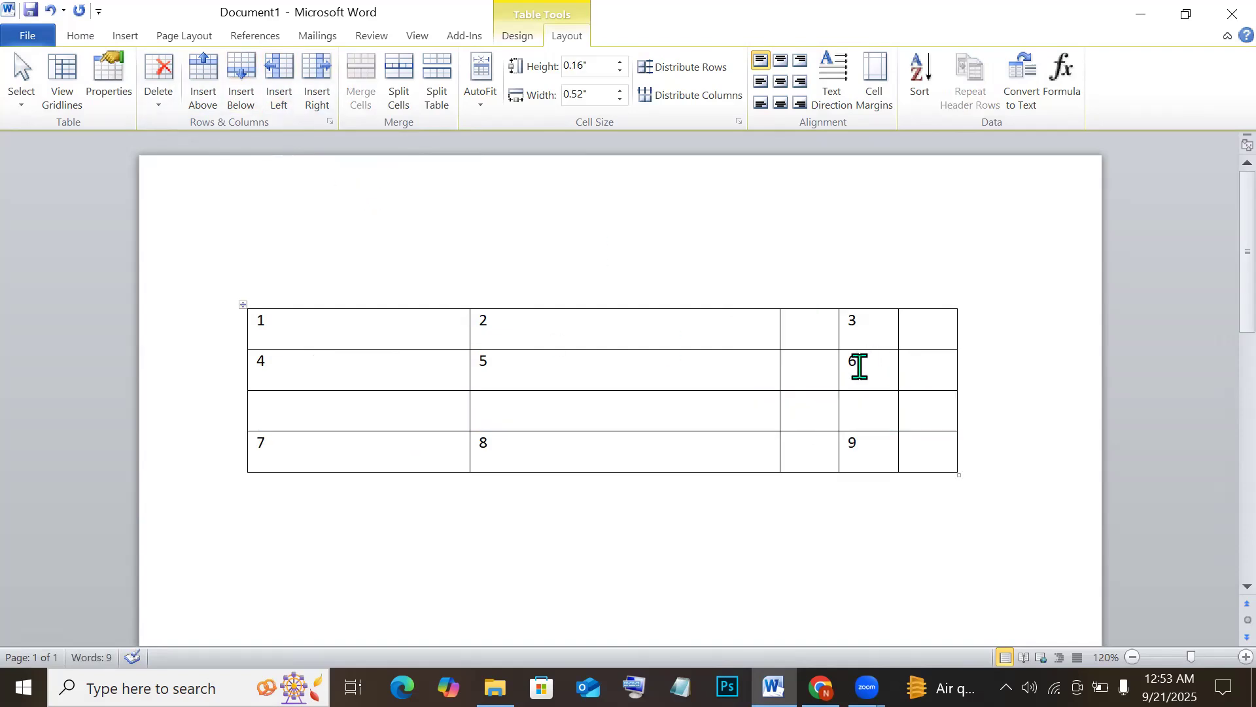
click(208, 77)
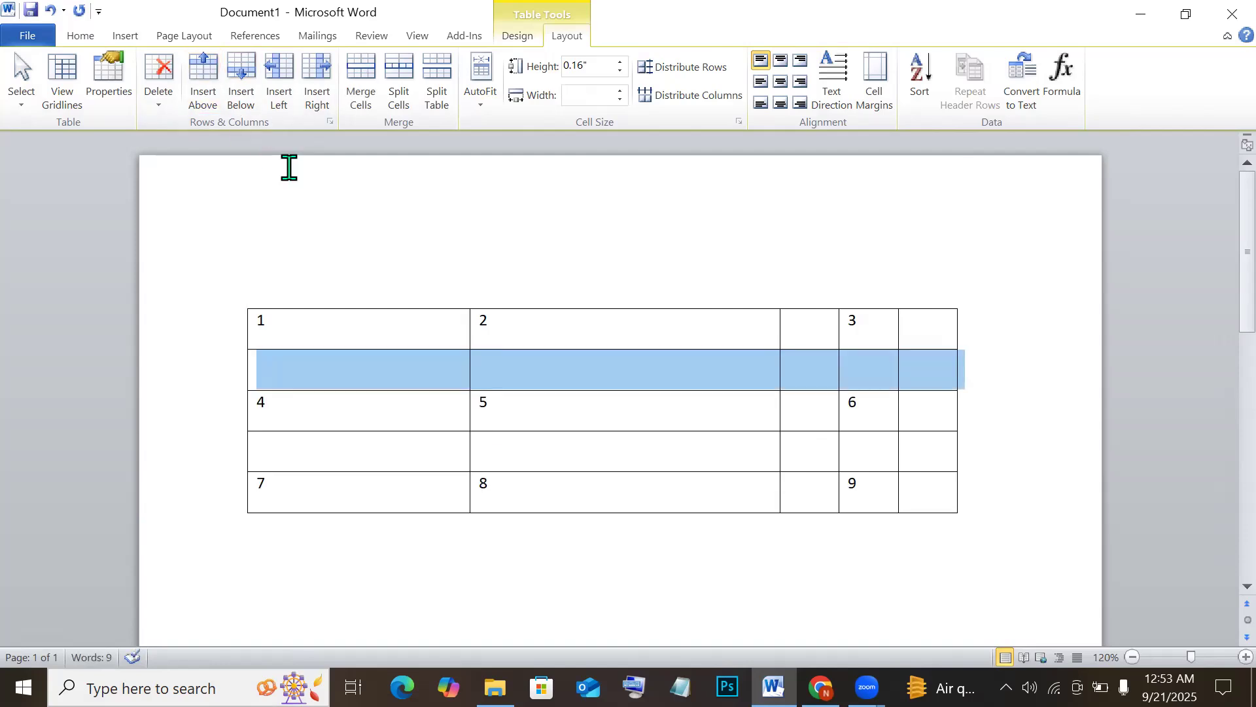
click(281, 322)
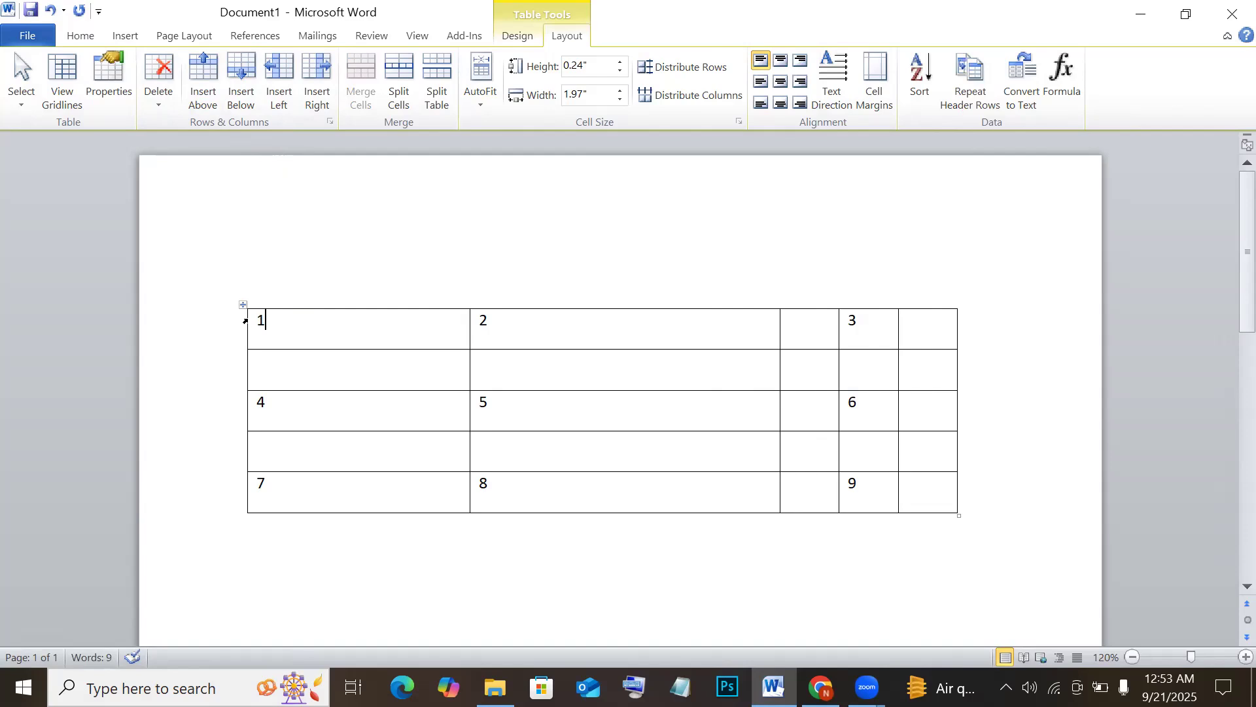
click(257, 324)
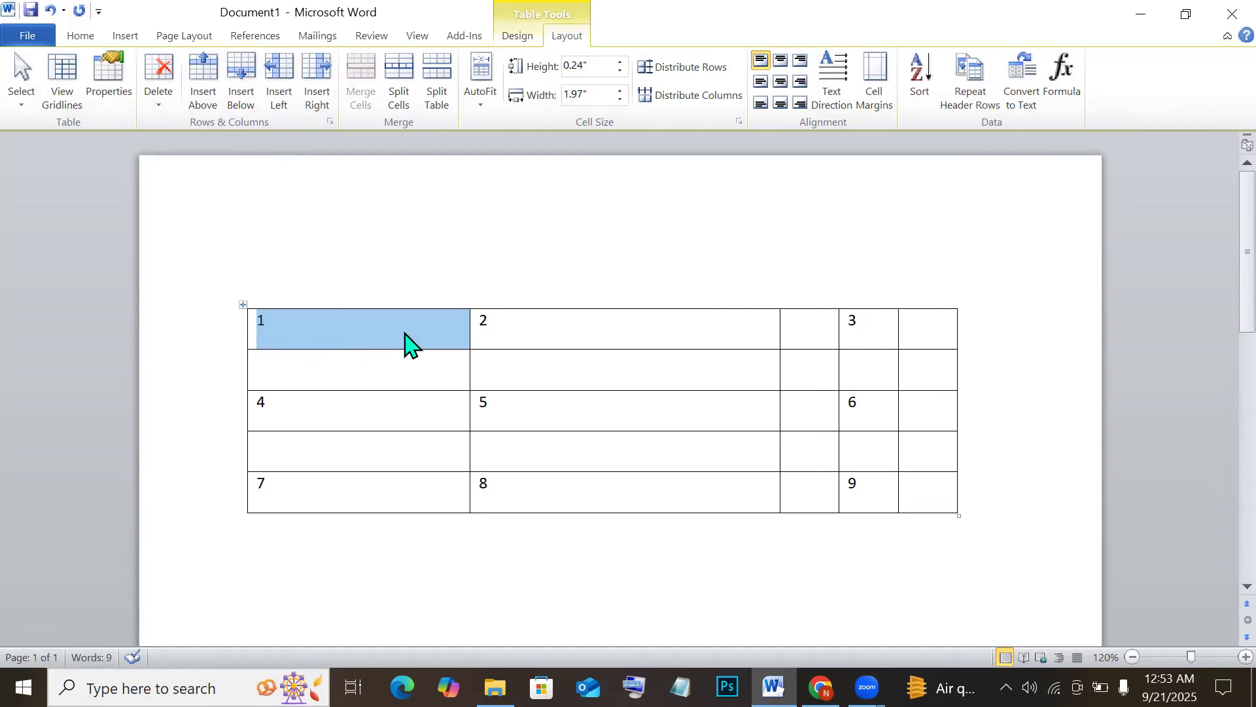
click(477, 318)
click(559, 376)
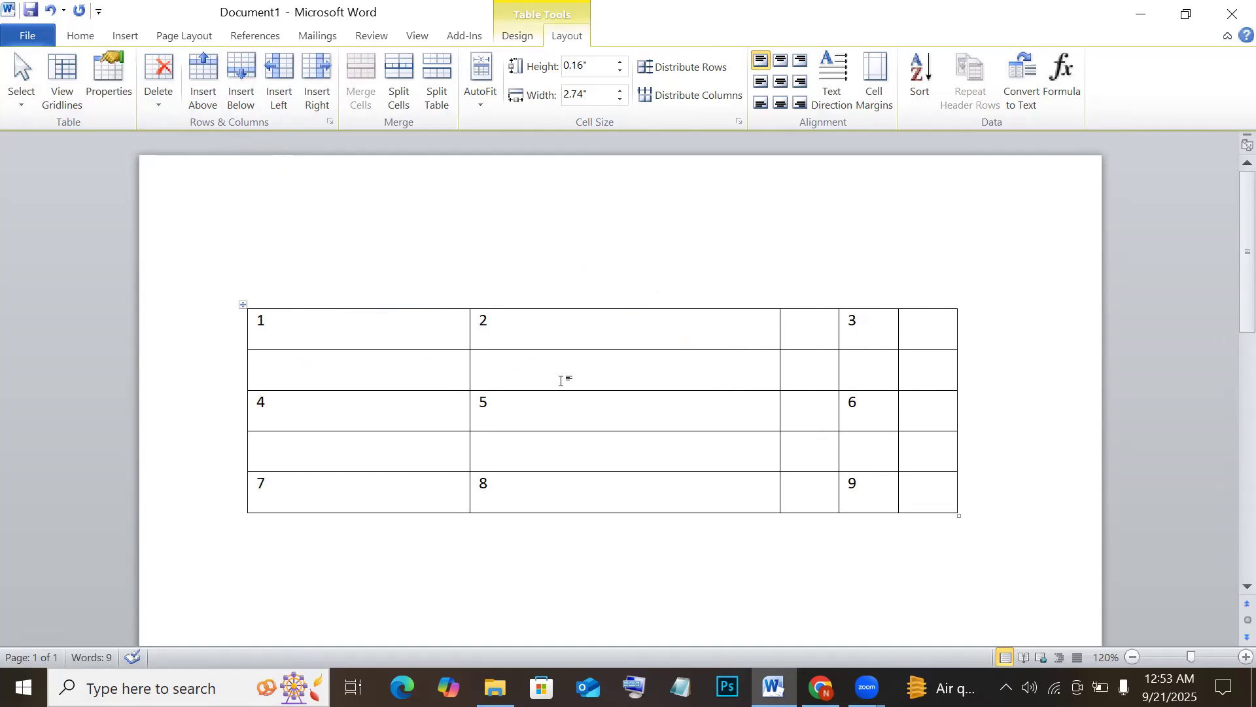
click(878, 401)
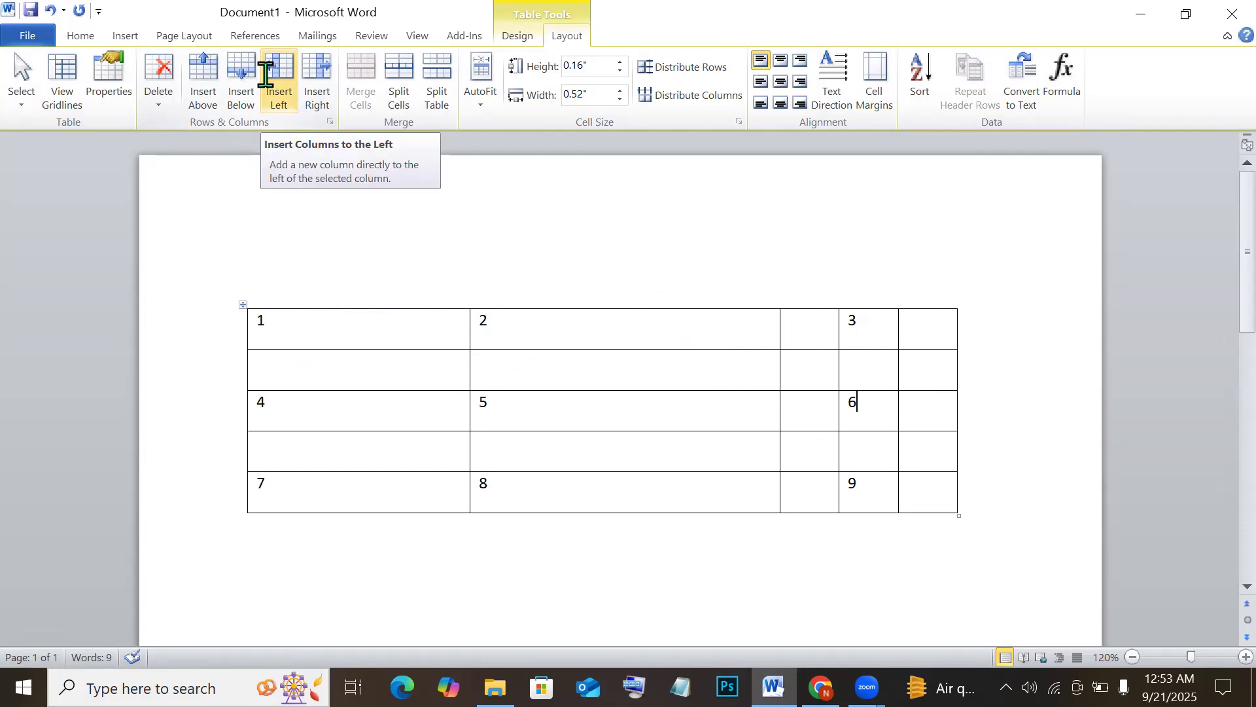
click(244, 307)
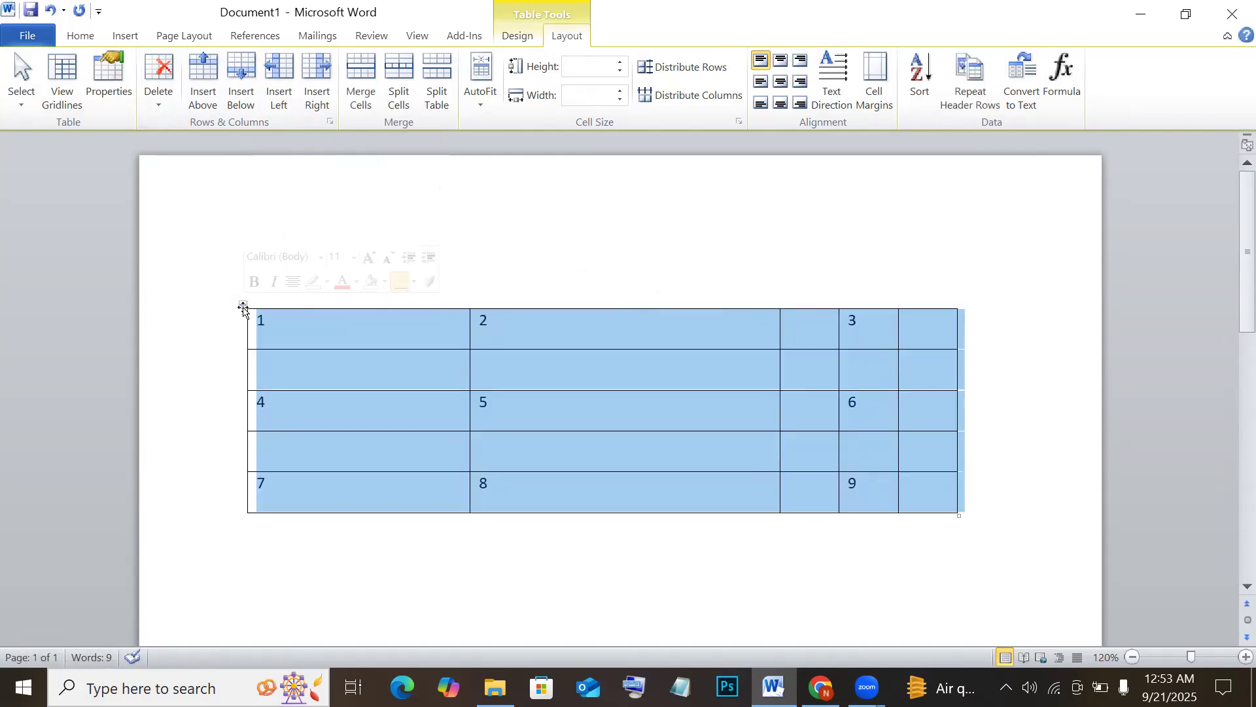
click(525, 360)
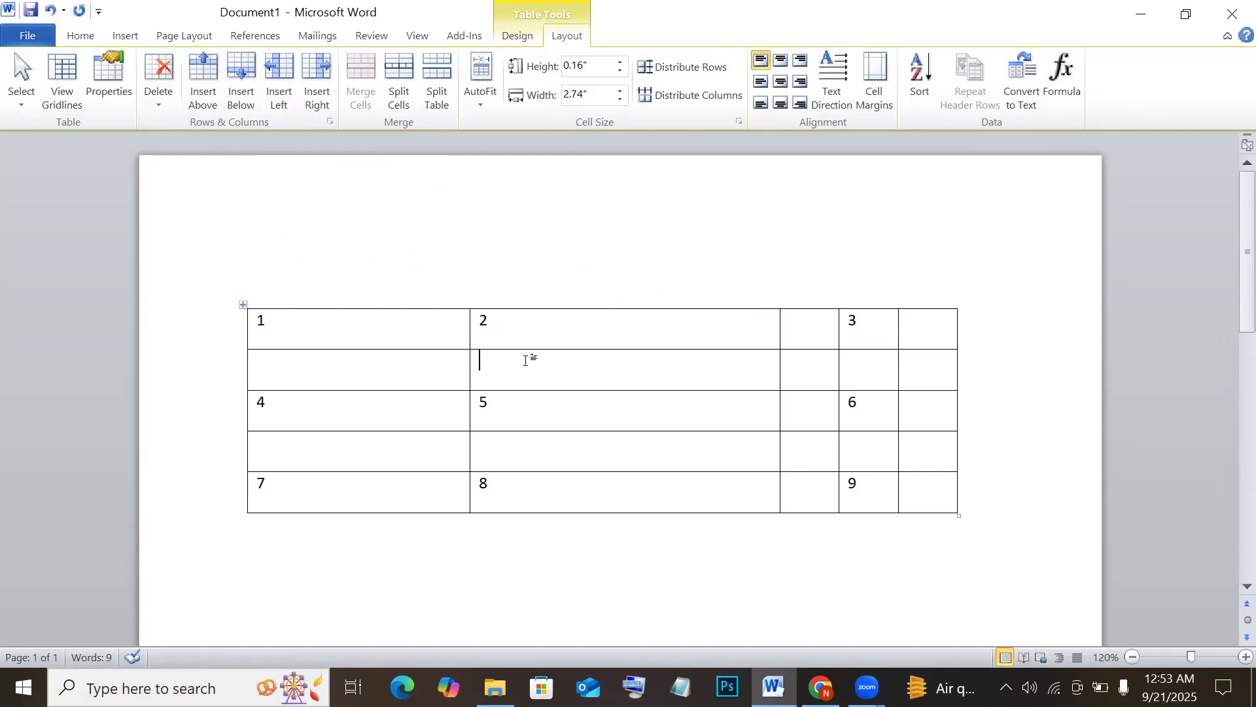
click(336, 330)
click(367, 364)
Replace the 1 in the table's first cell with the text "player"
click(311, 318)
key(BackSpace)
text(pl)
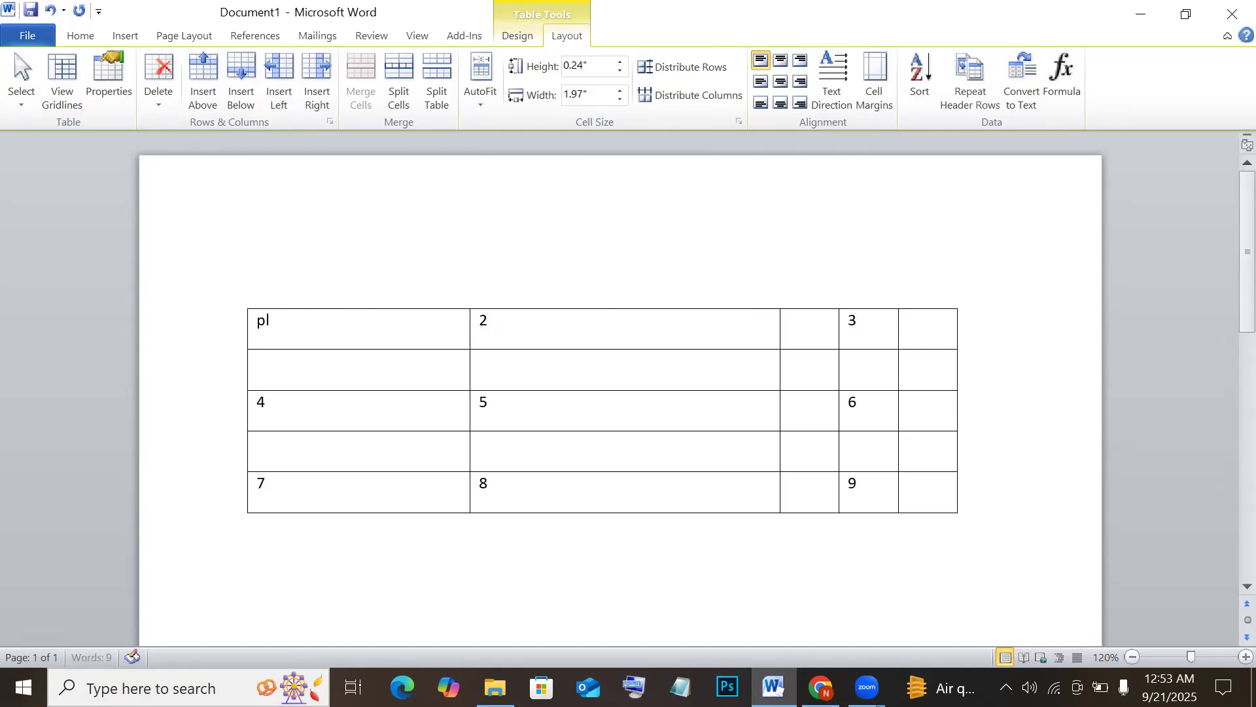
text(ayer)
Split the empty cell beneath "player" into 2 columns and 1 row
click(354, 374)
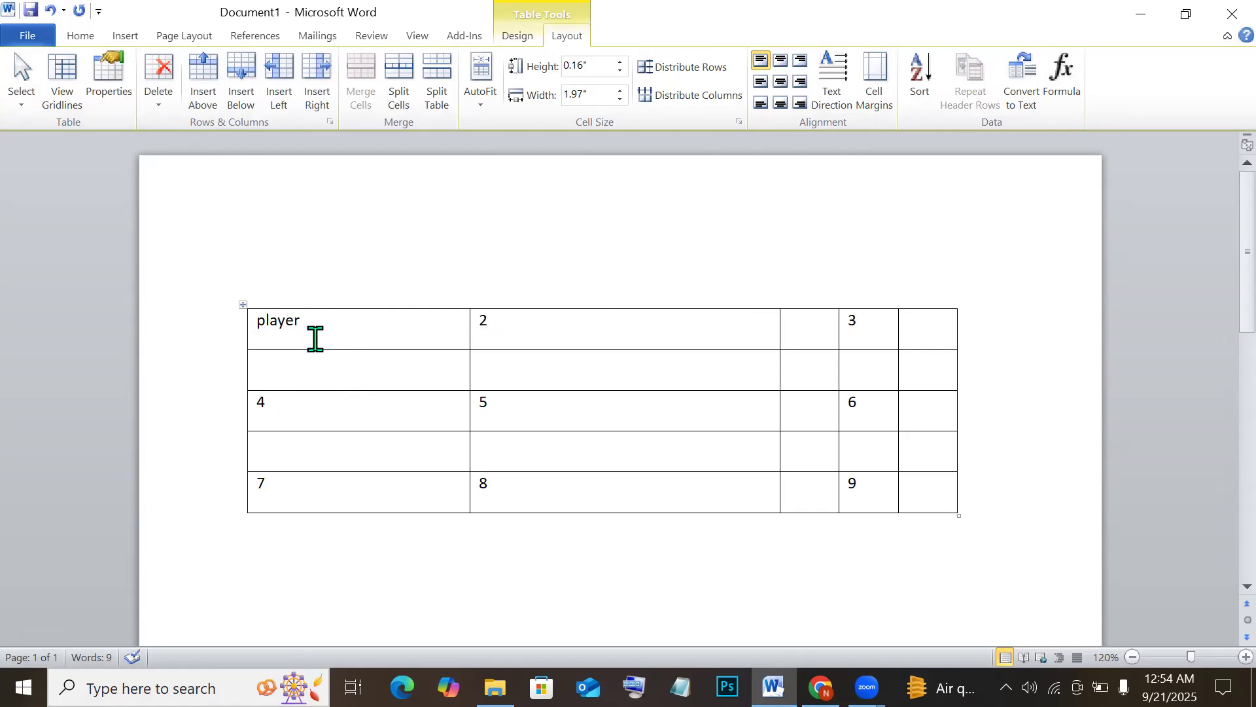
click(398, 99)
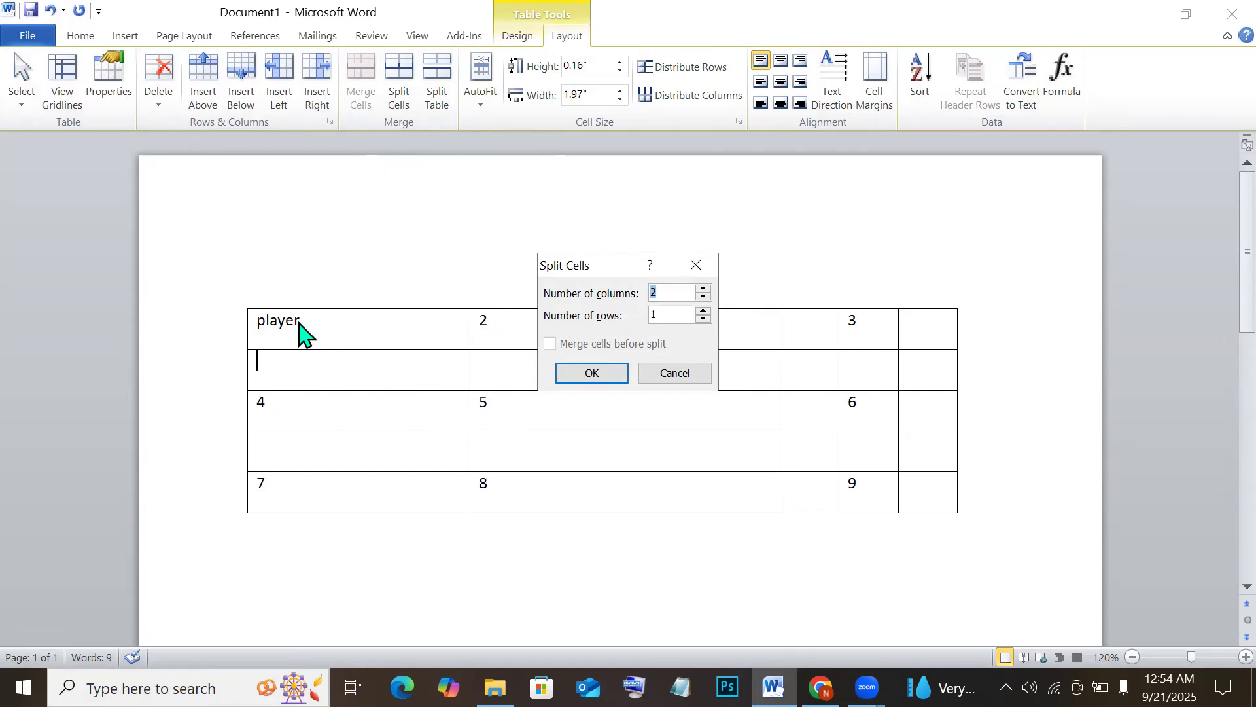
click(590, 374)
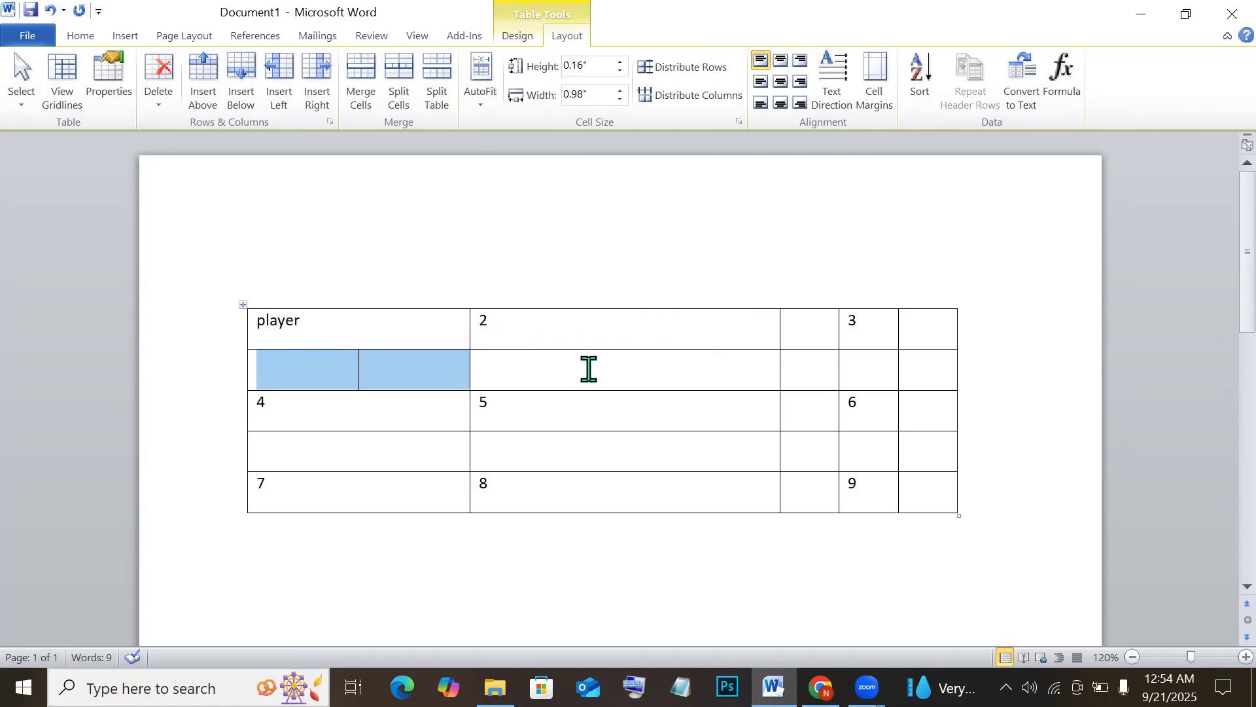
Split the empty cell beneath the 2 into 3 columns and 1 row
click(588, 369)
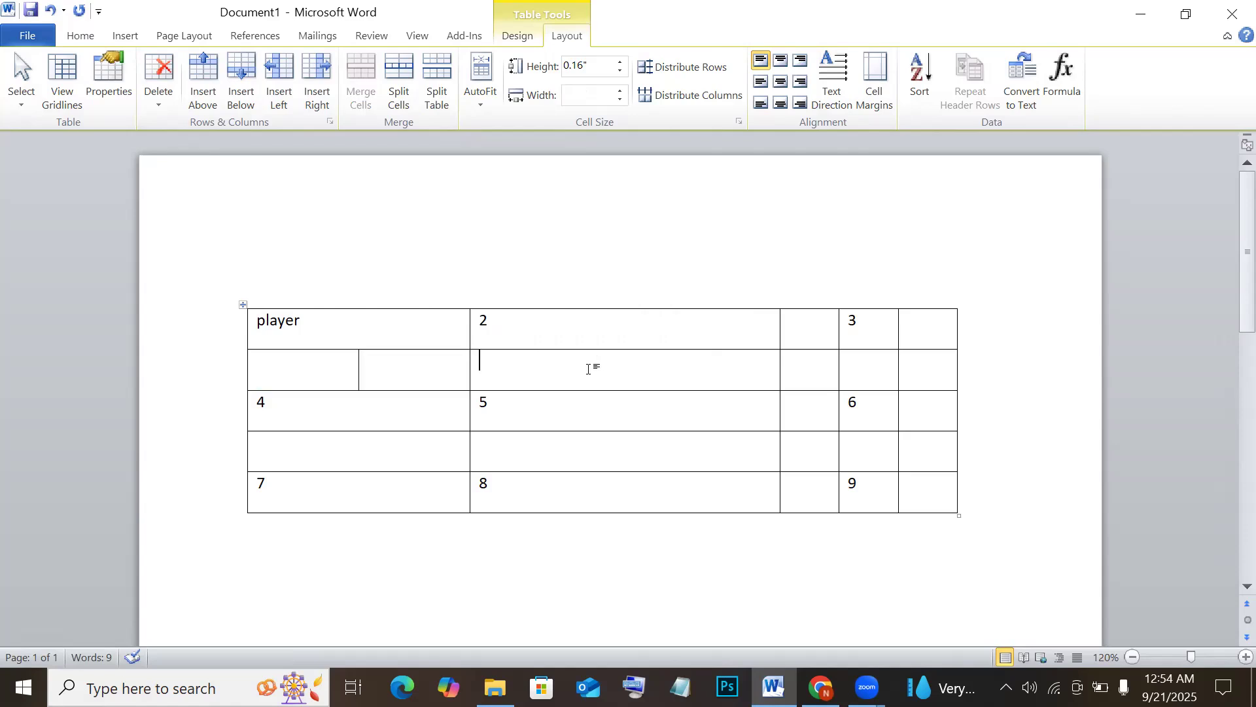
click(400, 88)
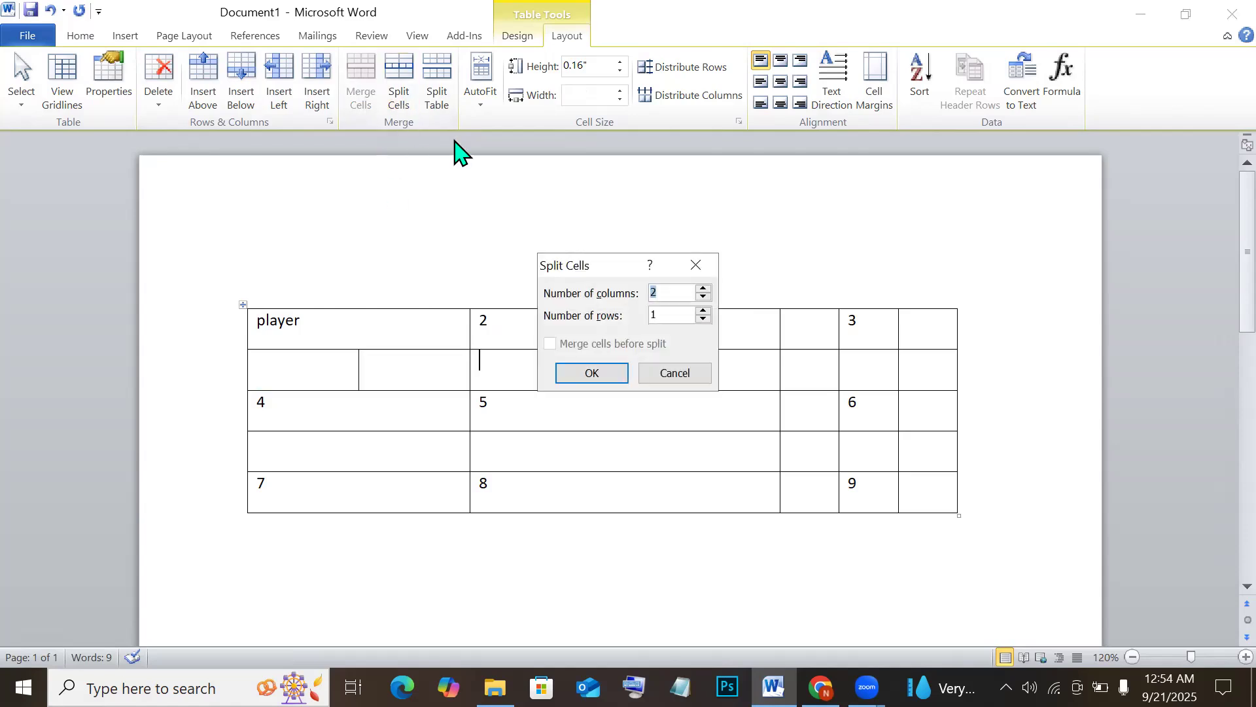
click(703, 288)
click(592, 374)
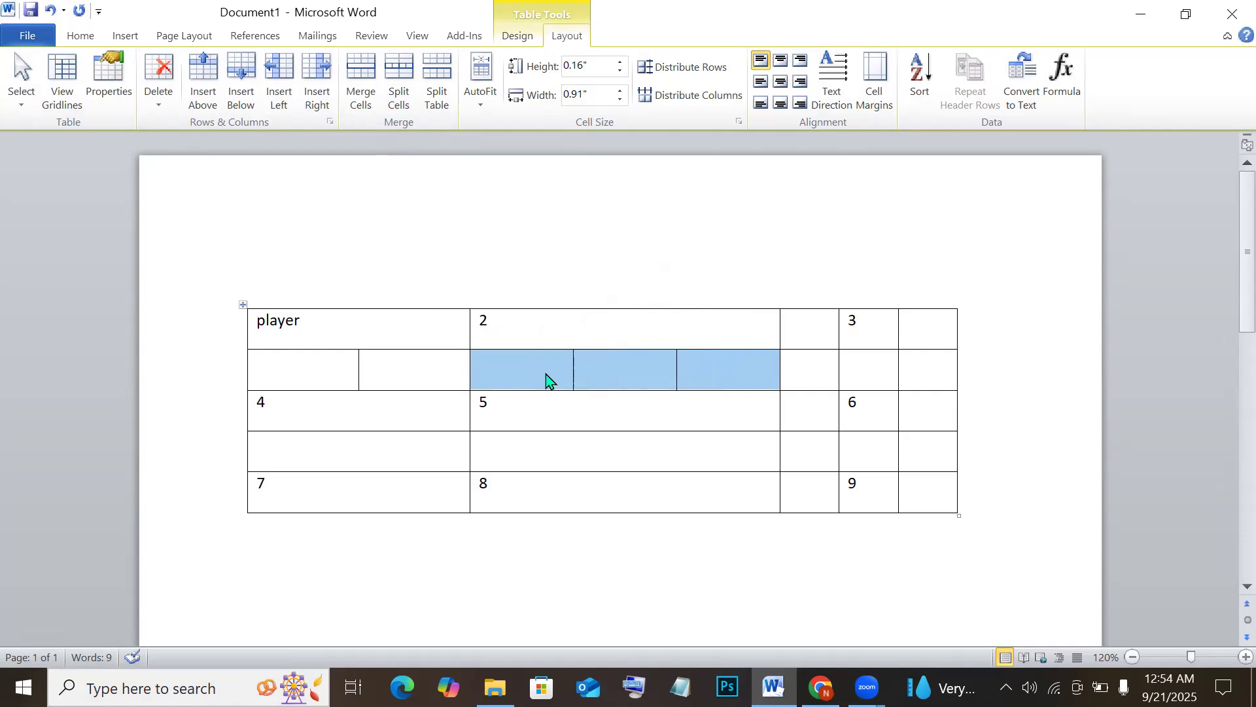
click(665, 358)
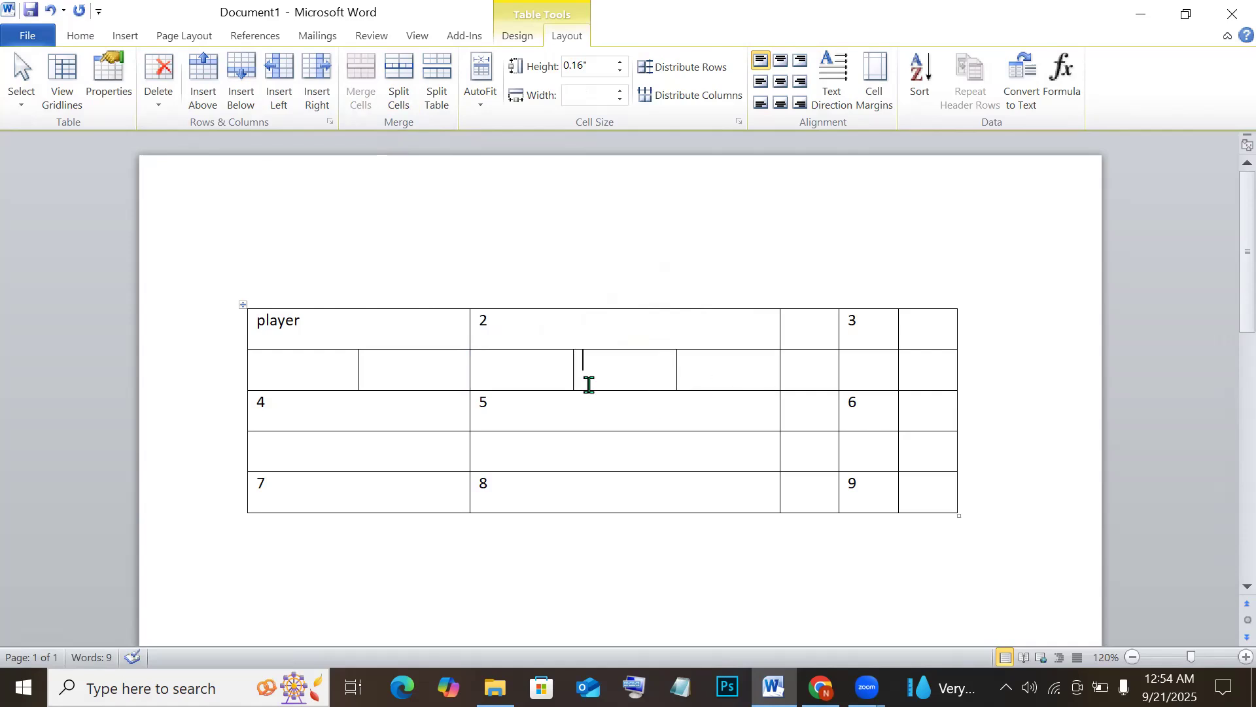
Clear the 2 from the cell beside "player" and split that cell into 2 columns and 3 rows
click(527, 326)
key(BackSpace)
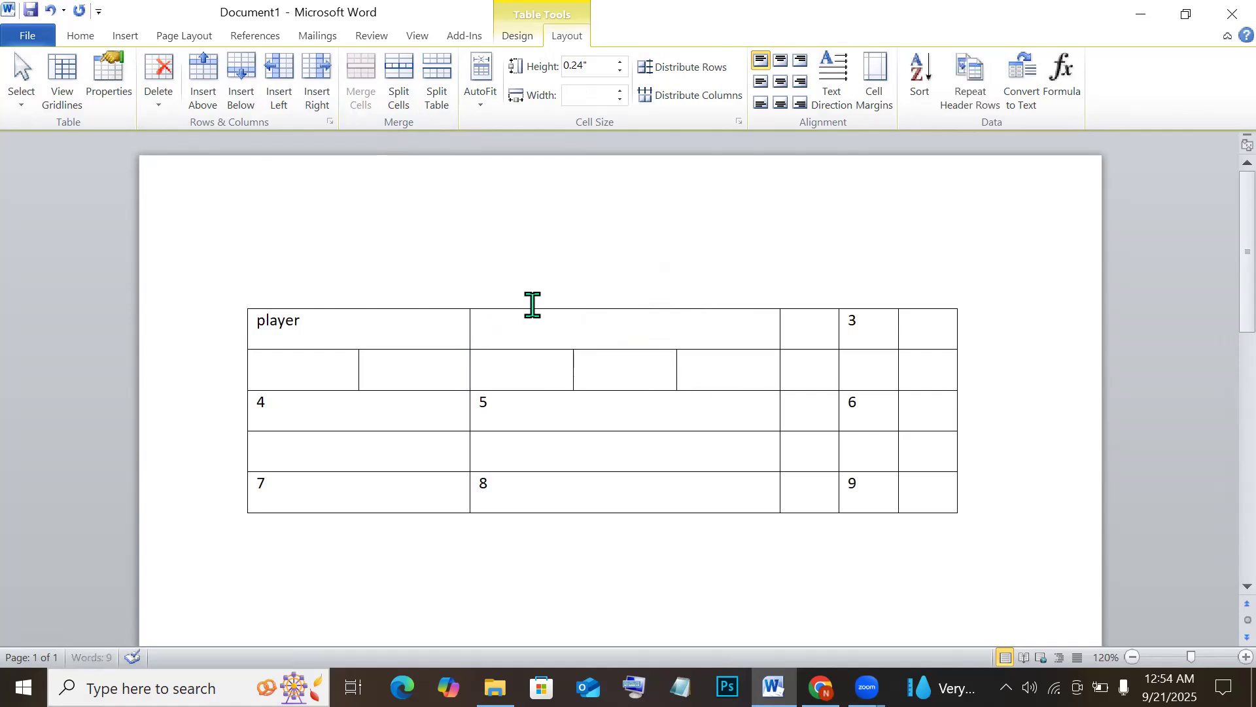
click(405, 84)
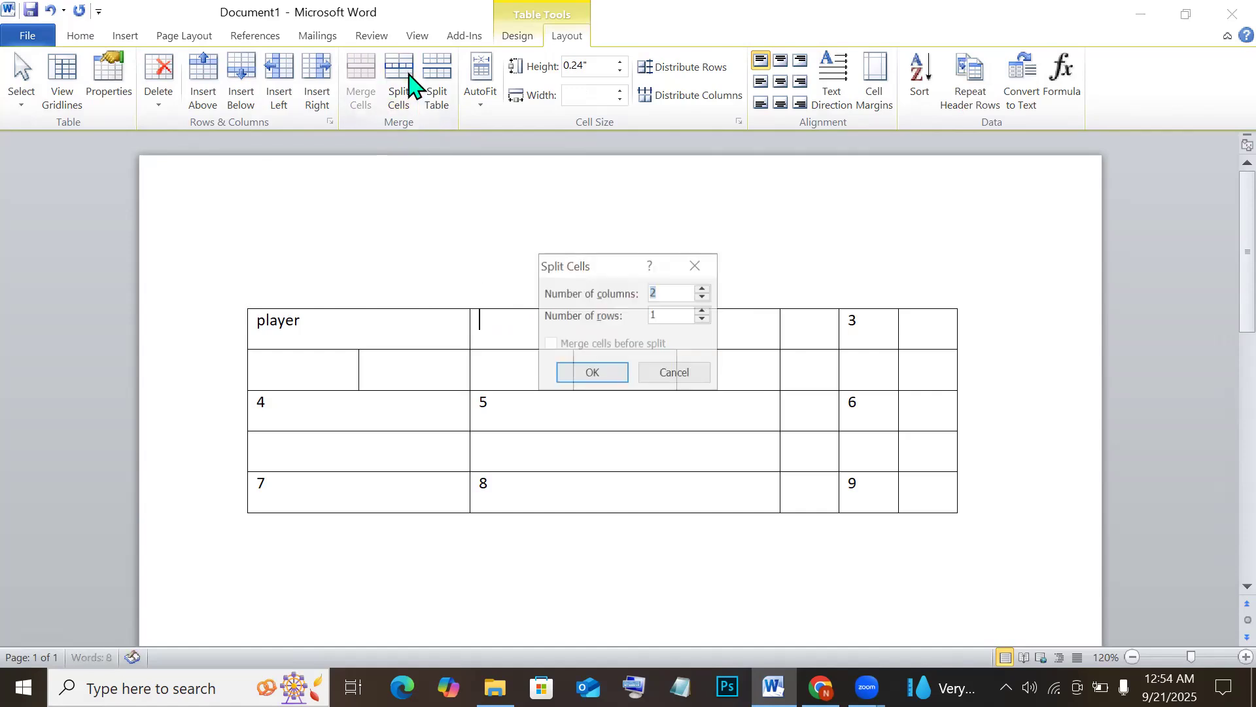
click(704, 312)
click(704, 312)
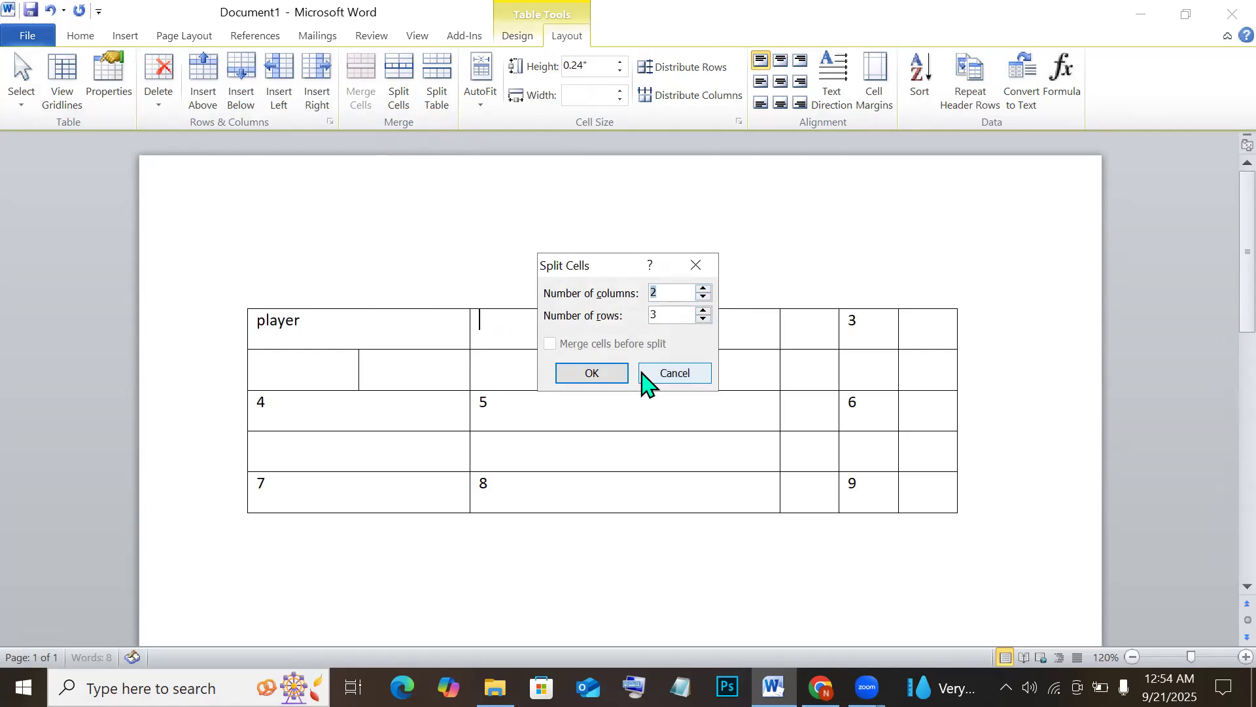
click(603, 375)
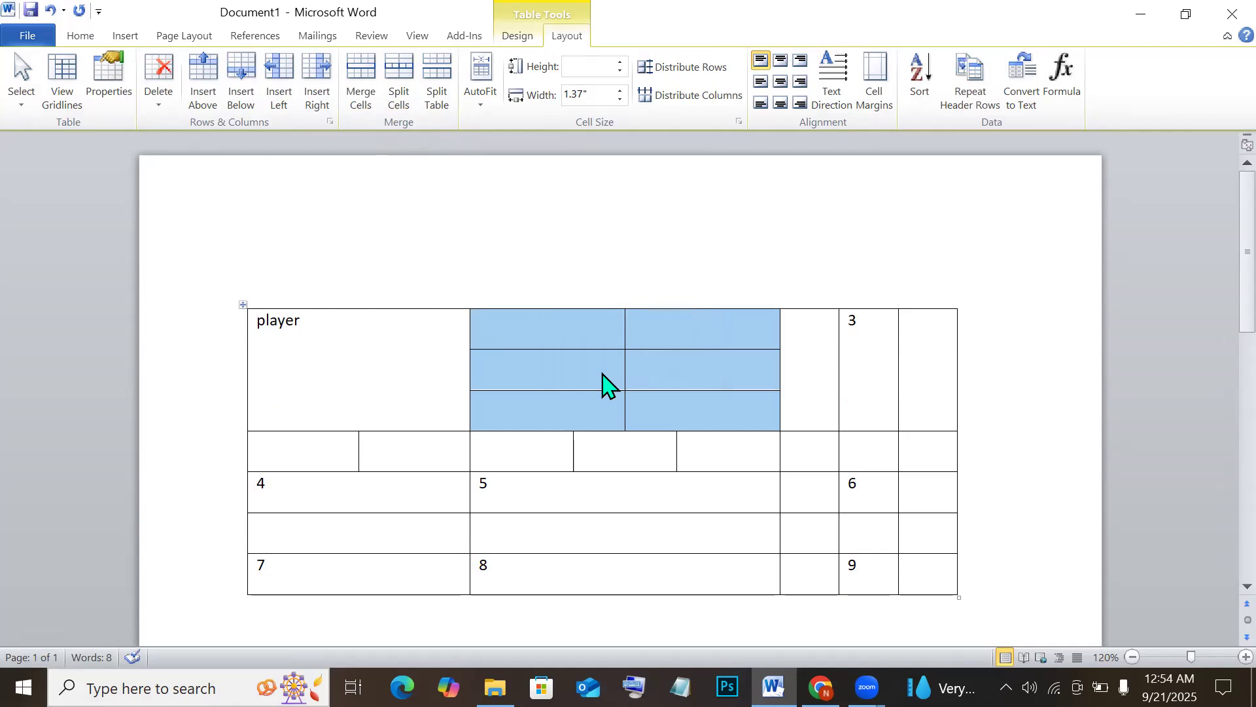
Examine the rows and columns of the newly split cell block beside "player"
click(603, 377)
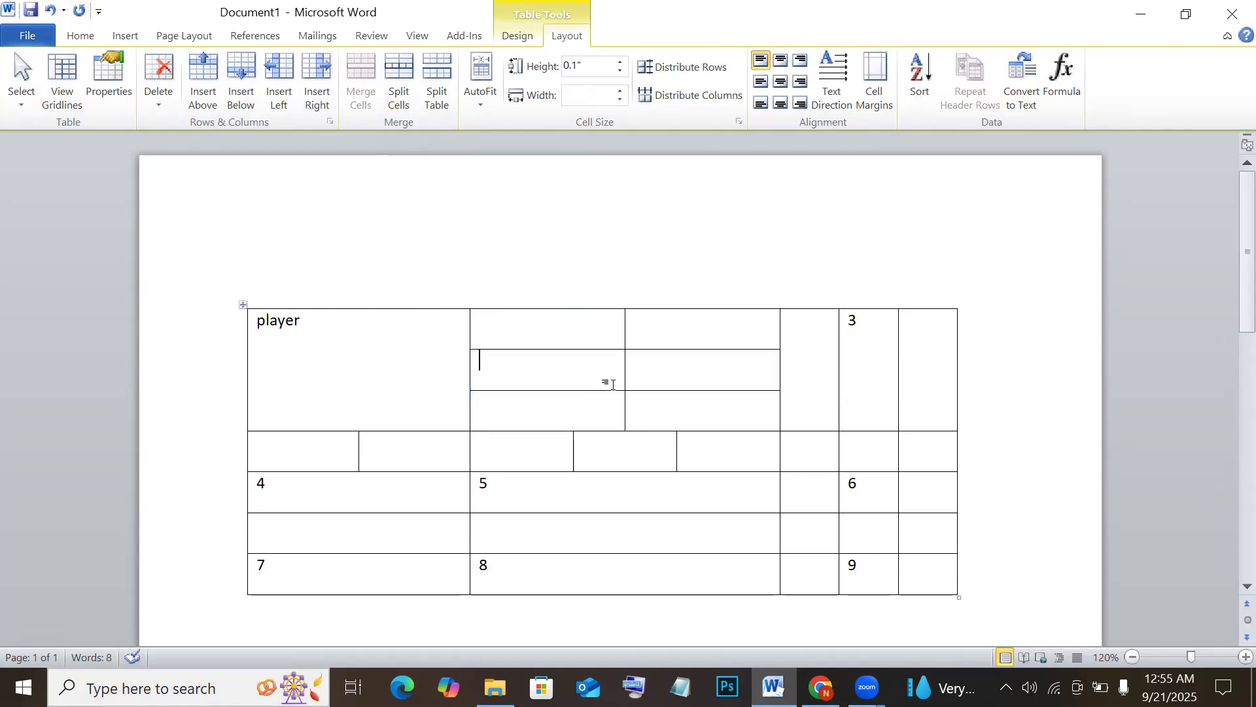
click(579, 338)
click(553, 370)
click(552, 411)
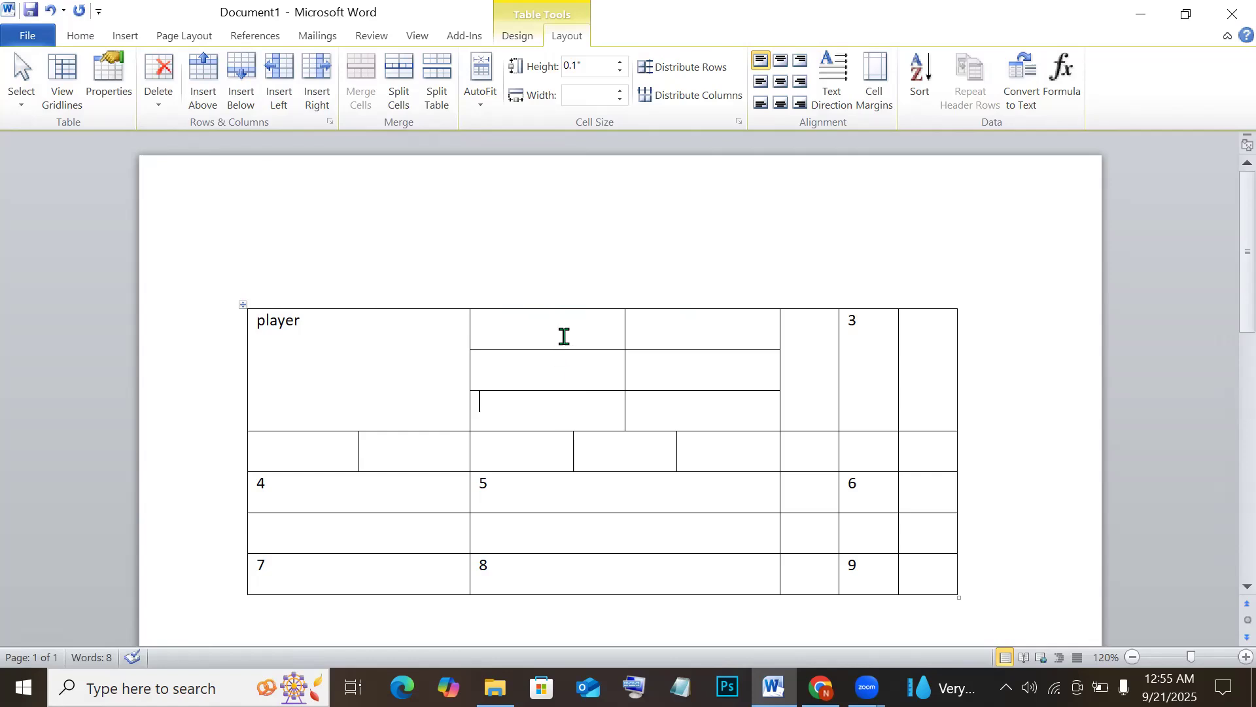
drag(580, 322, 580, 409)
drag(693, 317, 701, 398)
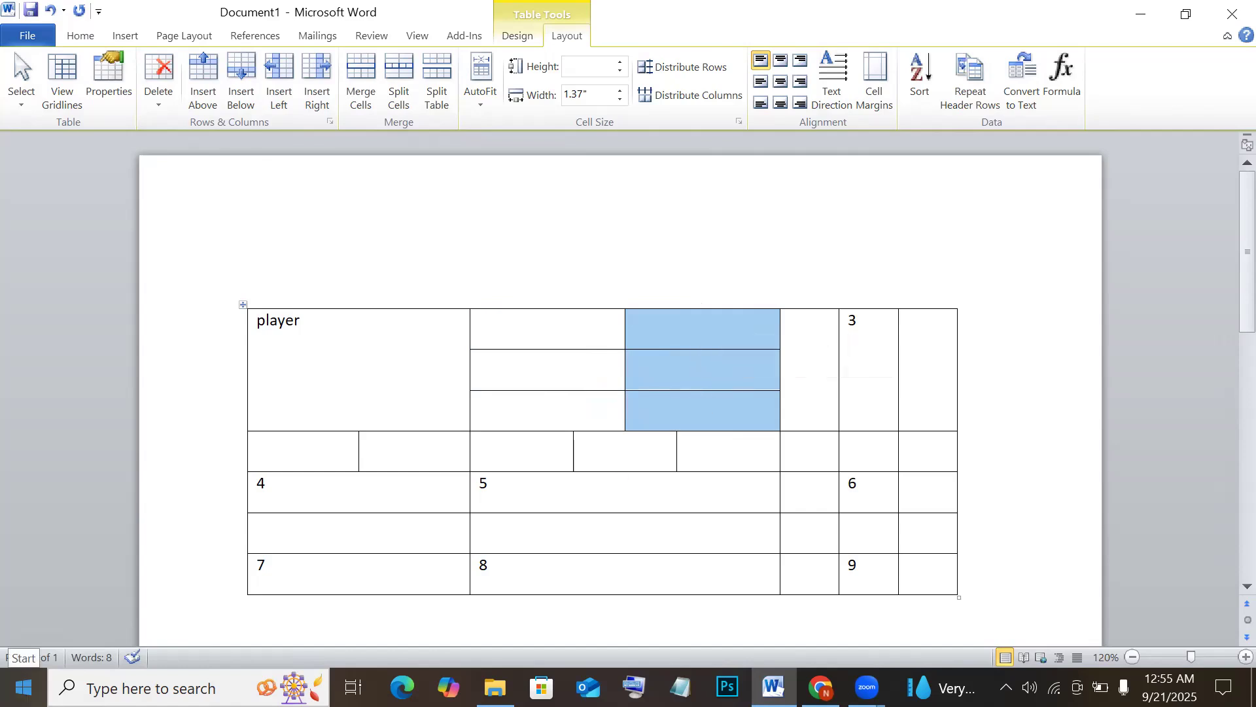
click(554, 365)
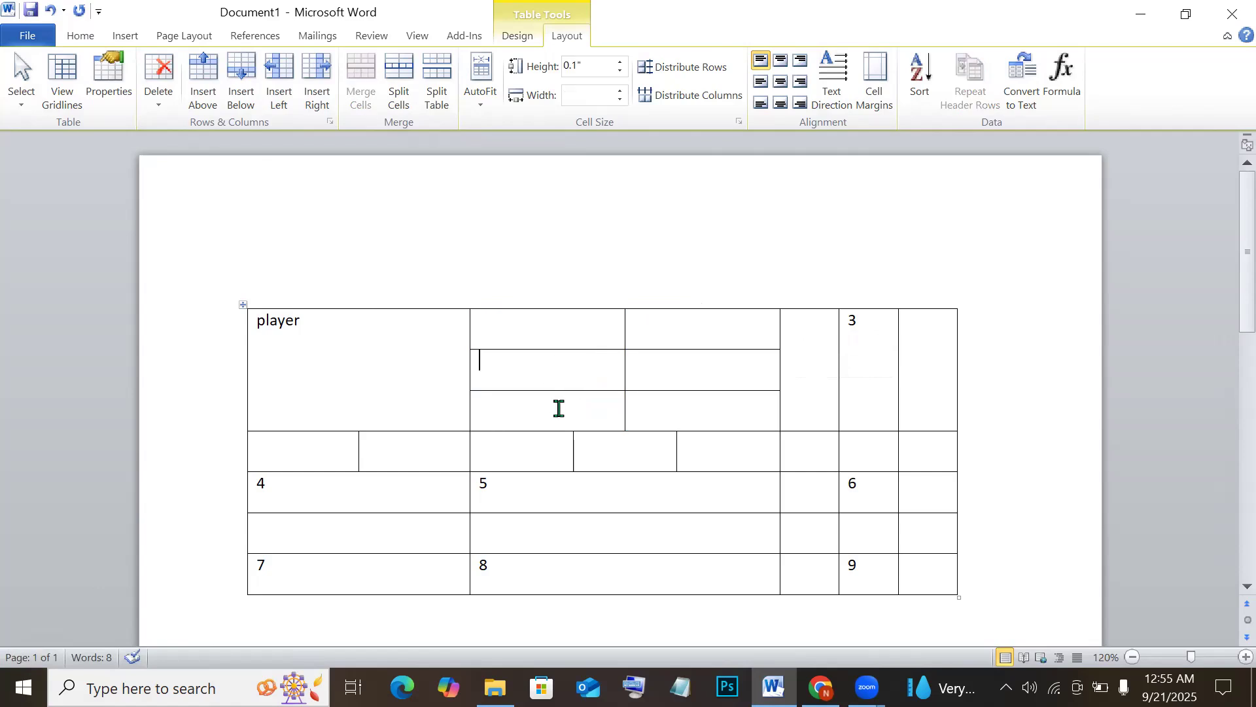
scroll(559, 407, down, 3)
scroll(558, 407, up, 1)
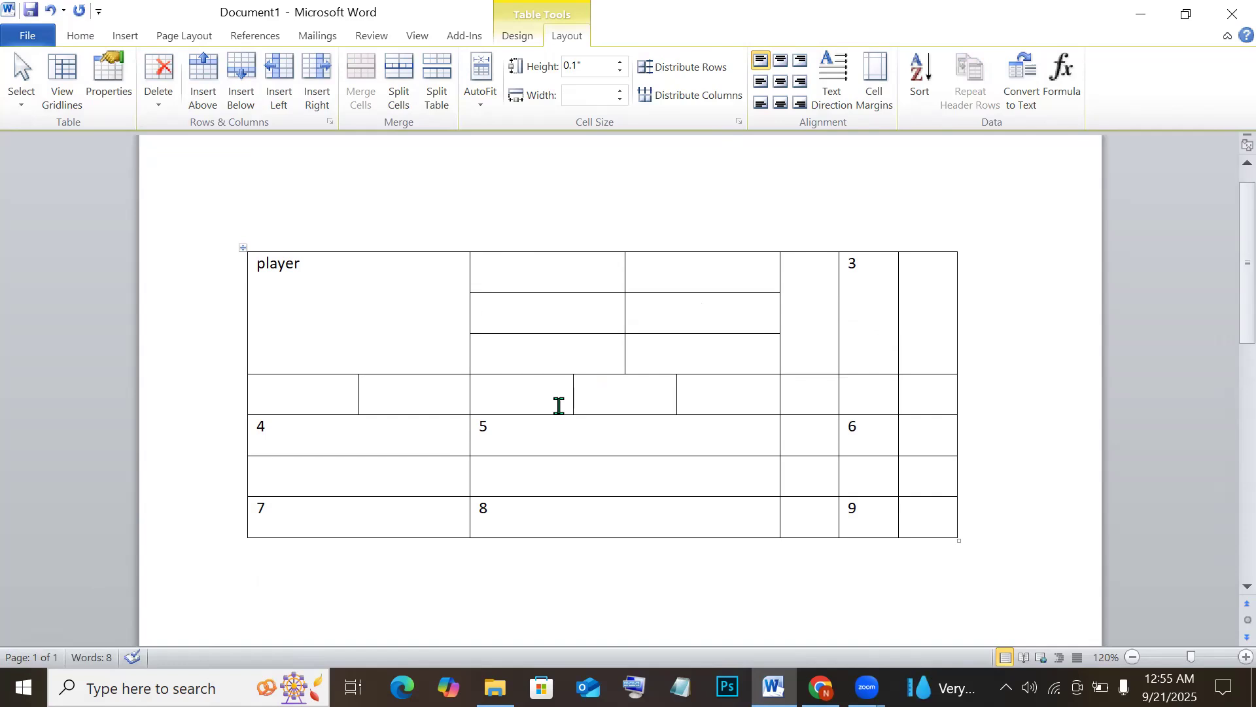
Split the table above the row containing 4, 5 and 6 and add three blank lines between the two tables
click(226, 439)
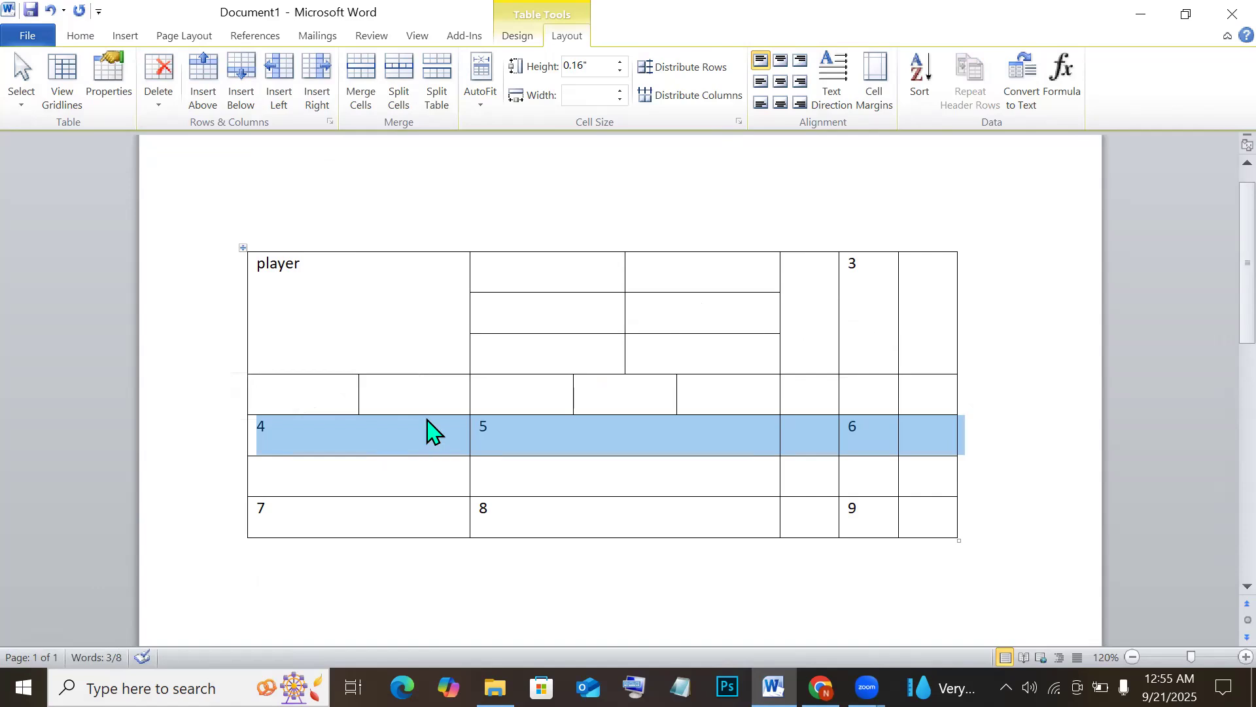
click(345, 441)
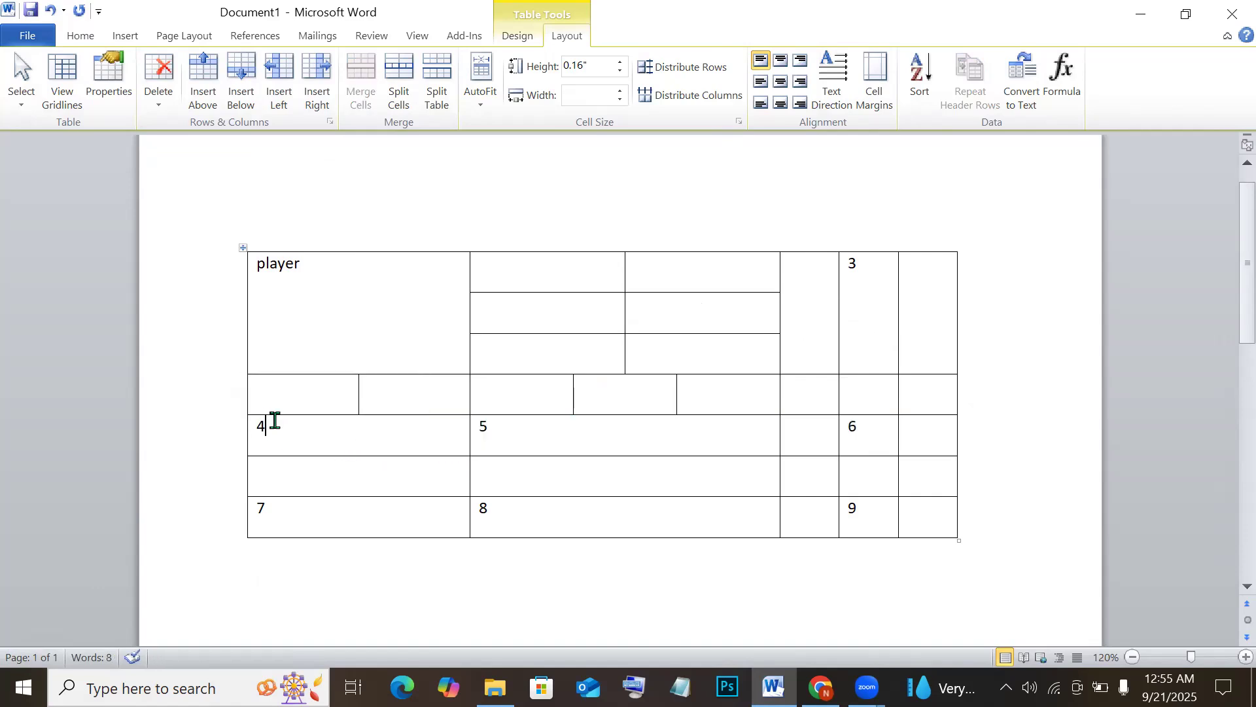
click(227, 432)
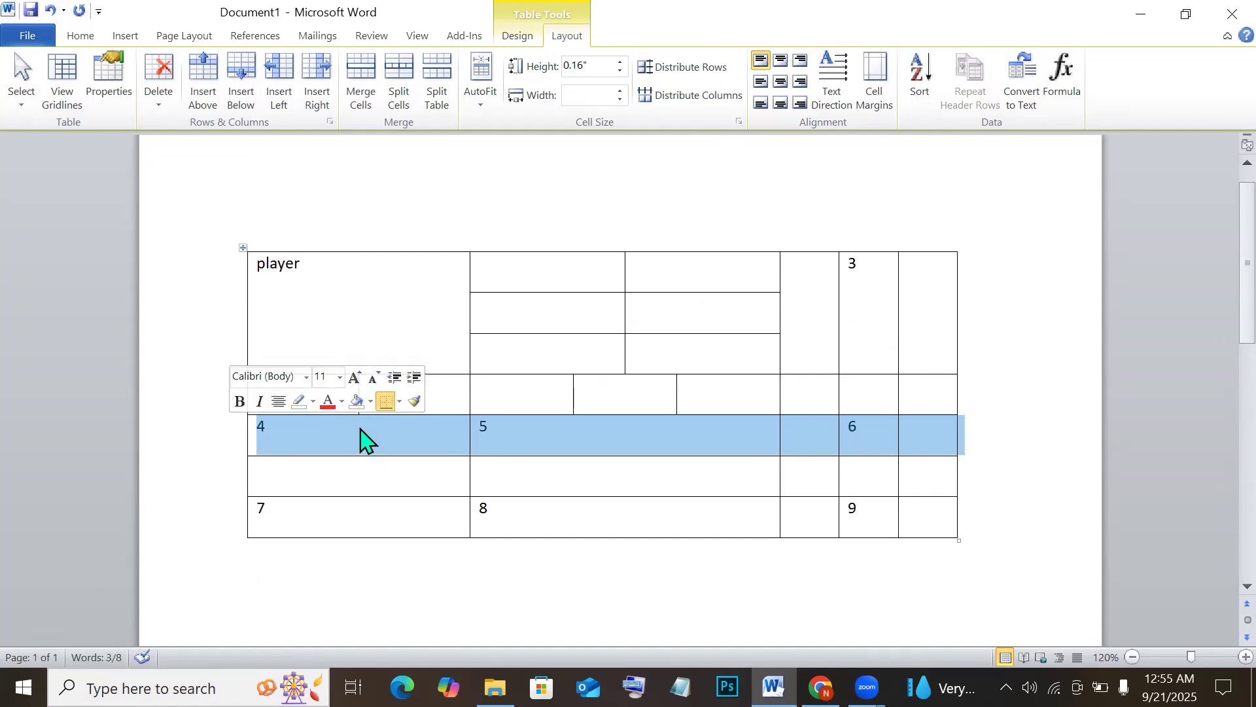
click(322, 443)
click(219, 440)
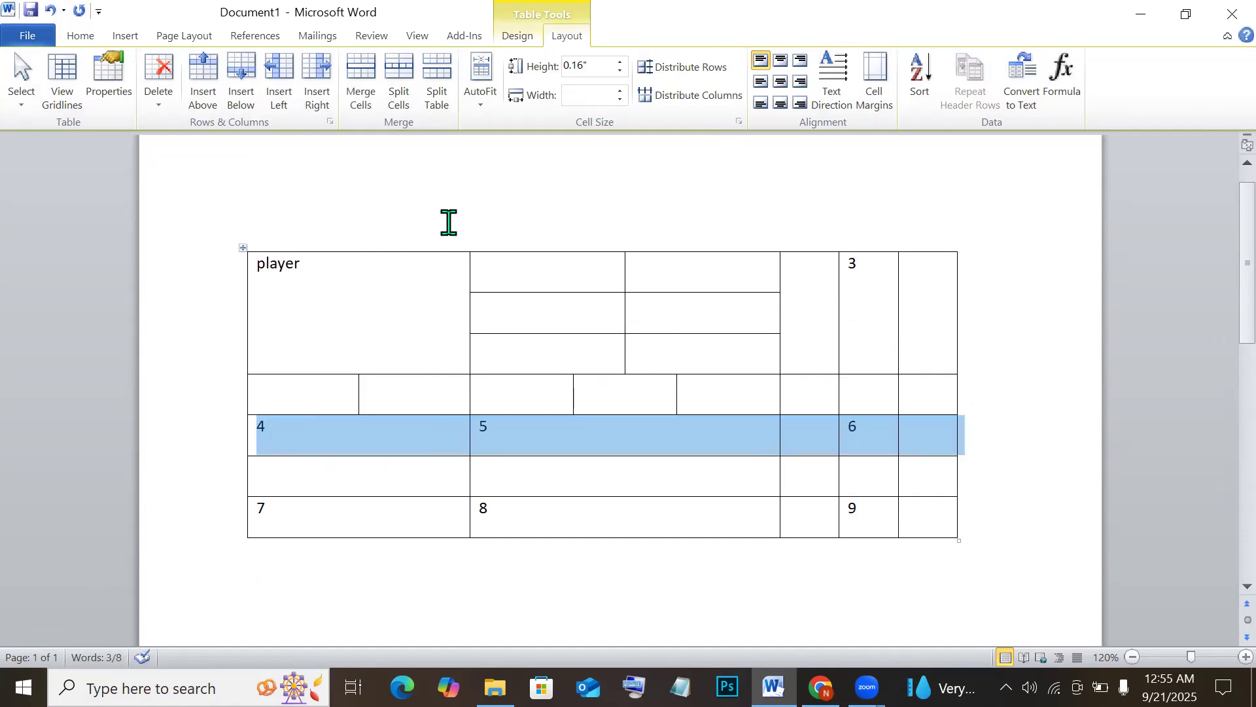
click(440, 85)
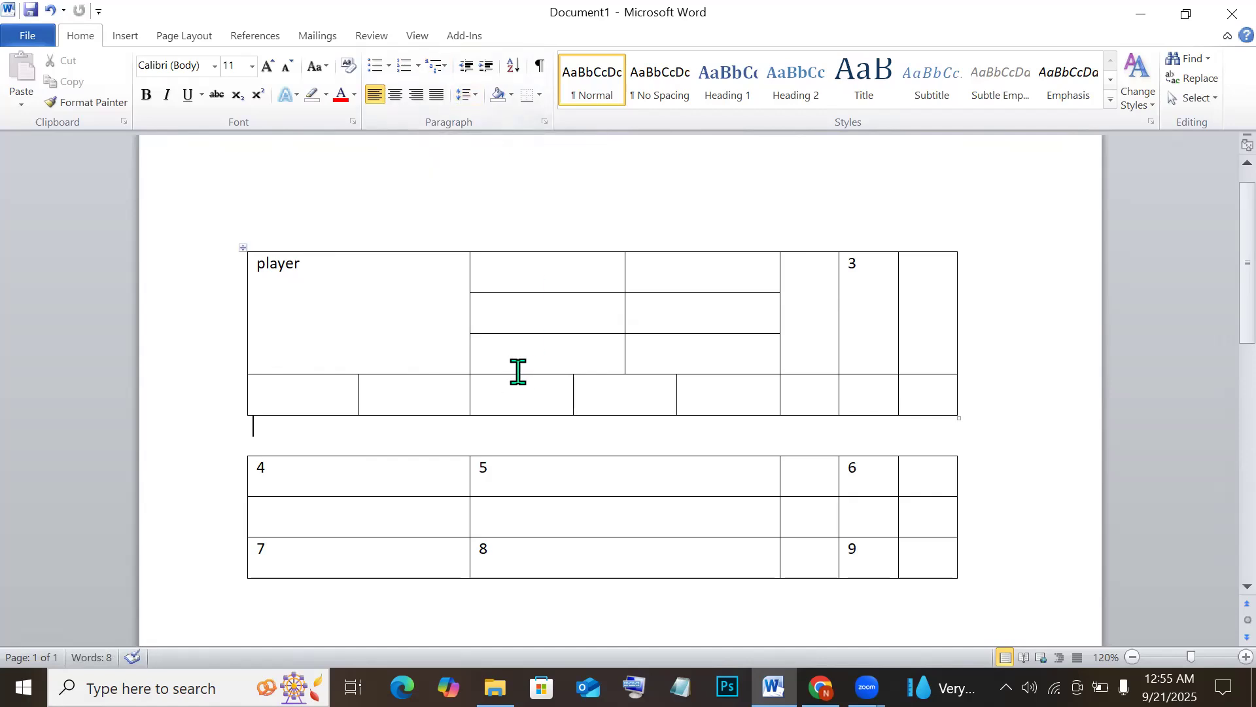
key(Return)
key(Return)
key(Return)
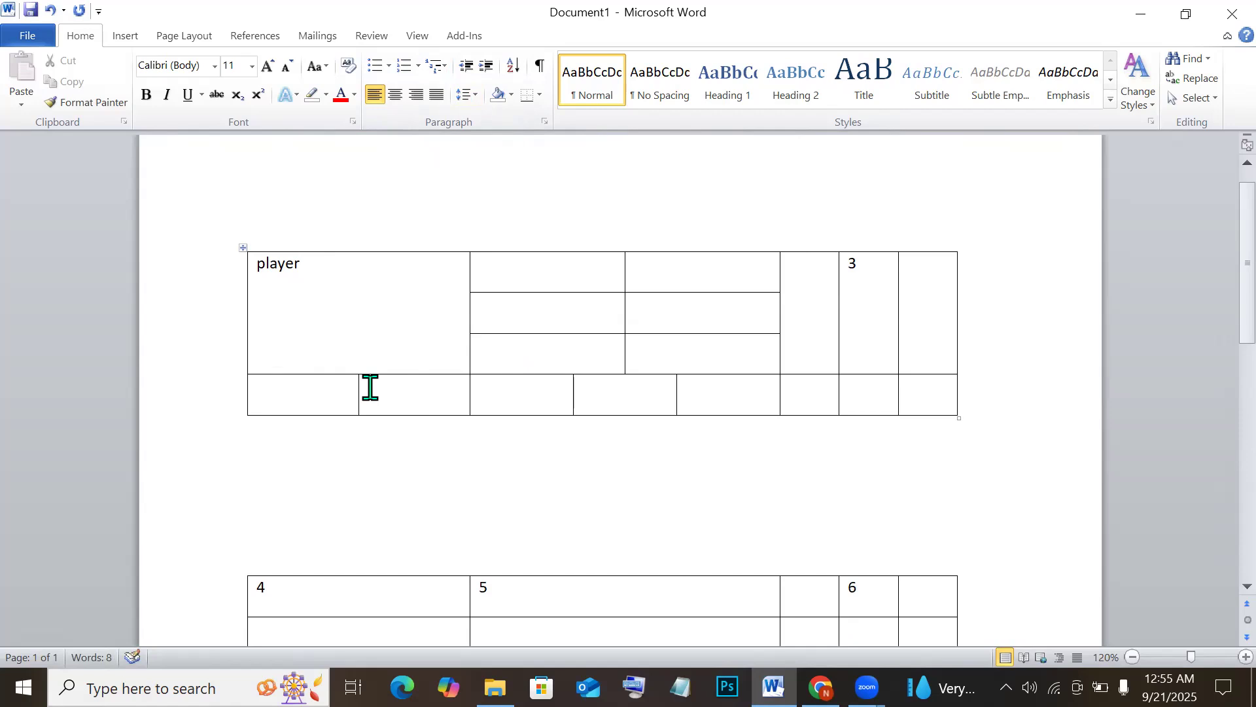
Delete the blank lines between the two tables to rejoin them into one table
click(316, 425)
key(Delete)
key(Delete)
key(Delete)
key(Delete)
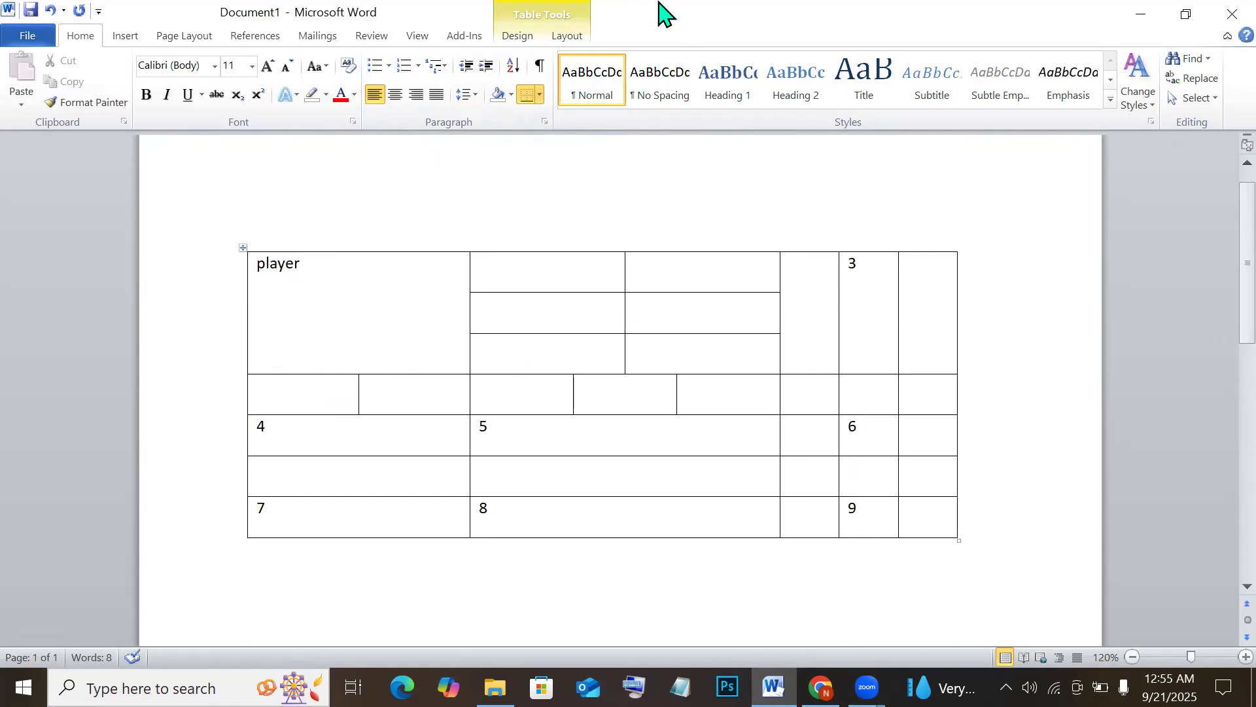
scroll(411, 512, down, 1)
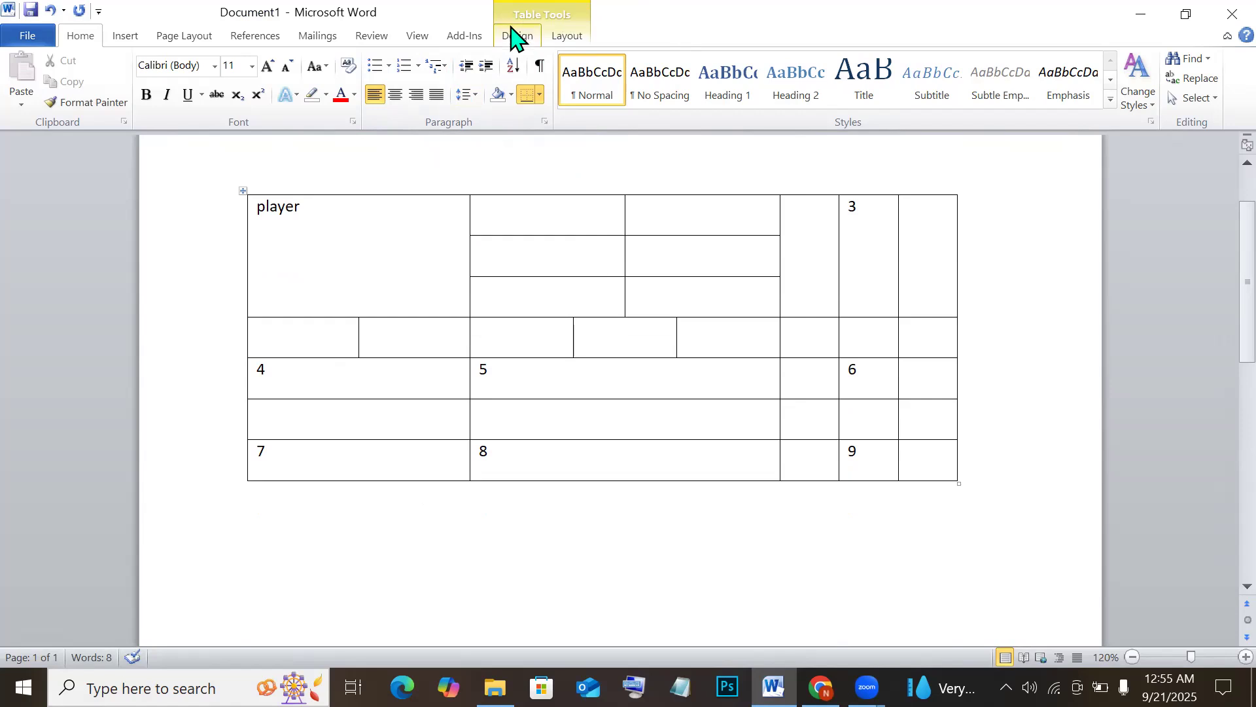
Merge the two empty cells in the middle row of the split block beside "player"
click(373, 556)
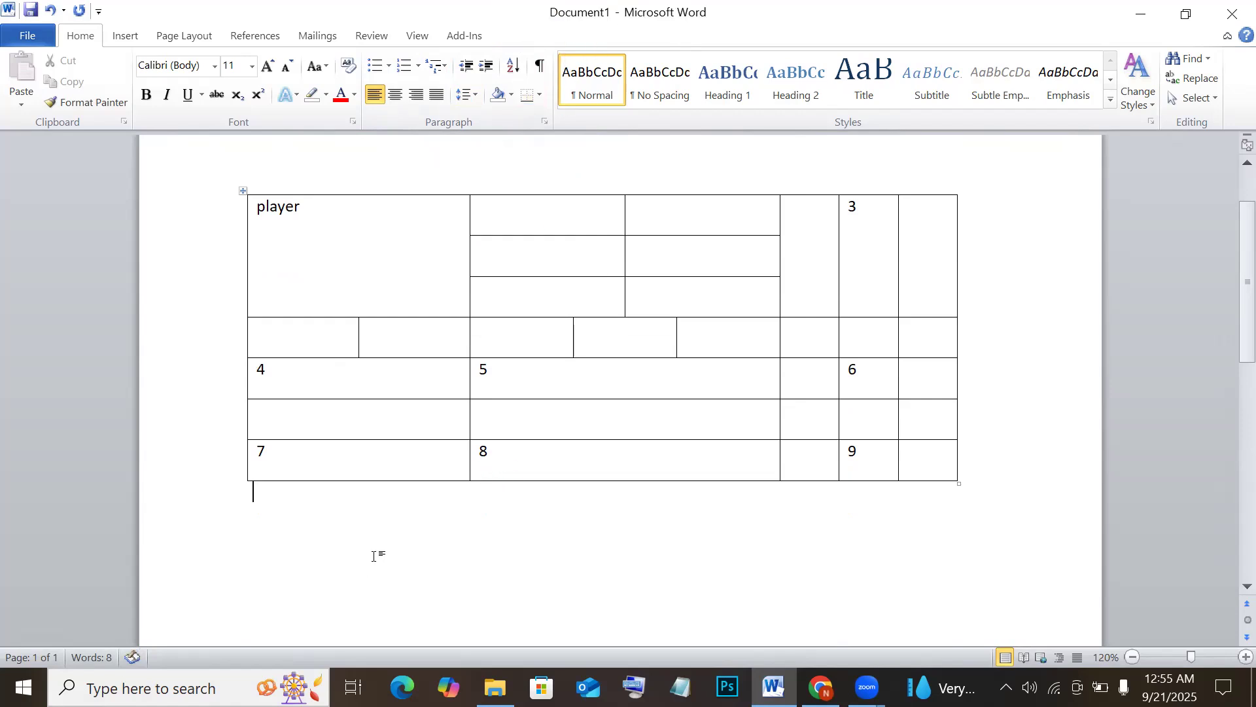
click(410, 351)
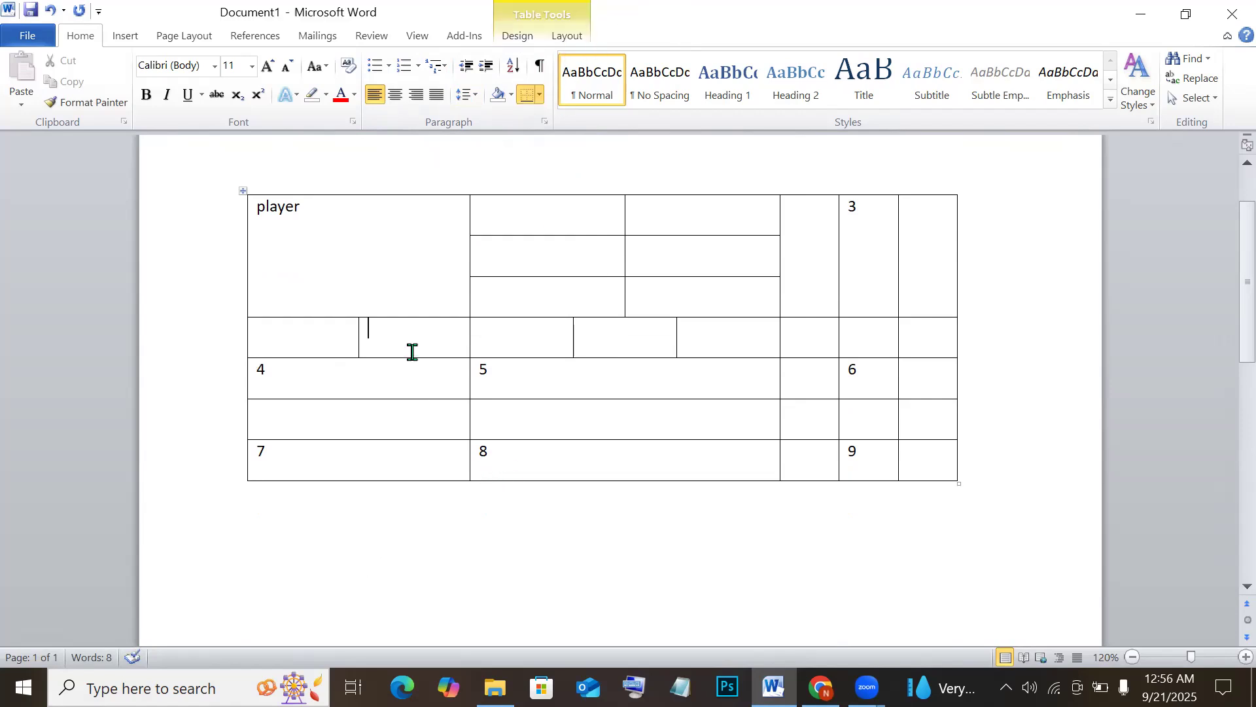
click(563, 31)
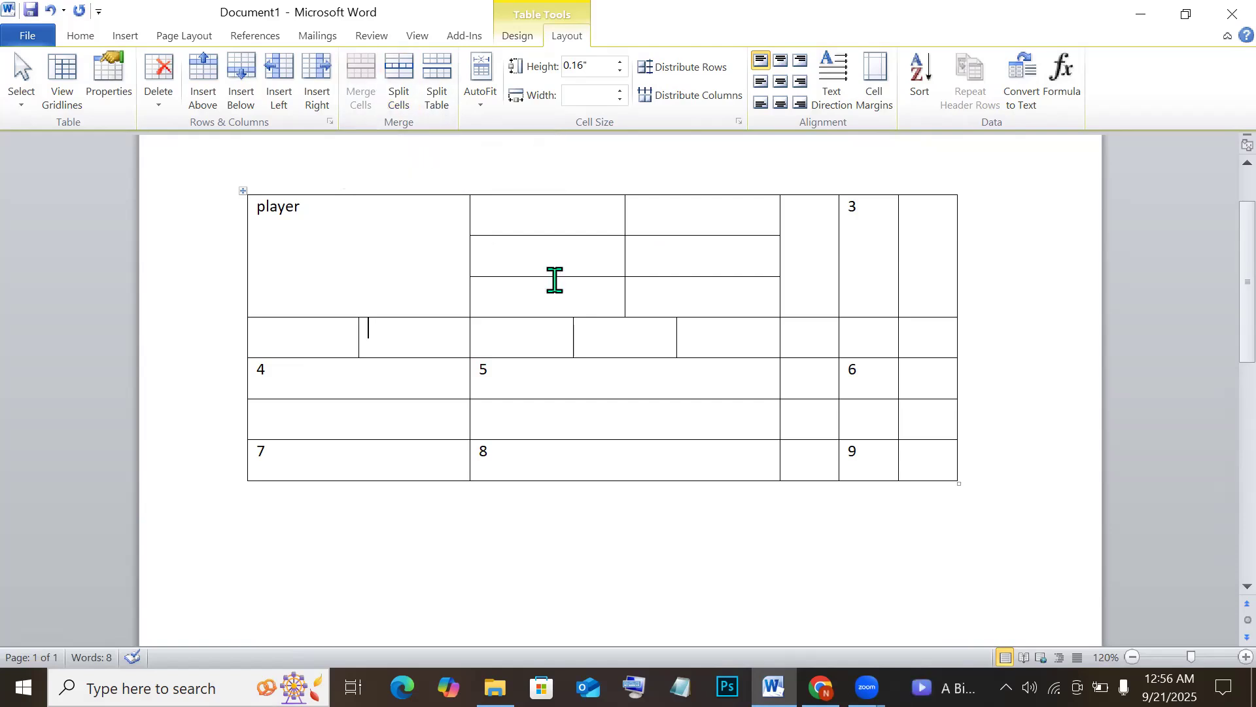
drag(582, 224, 687, 221)
click(575, 213)
click(538, 267)
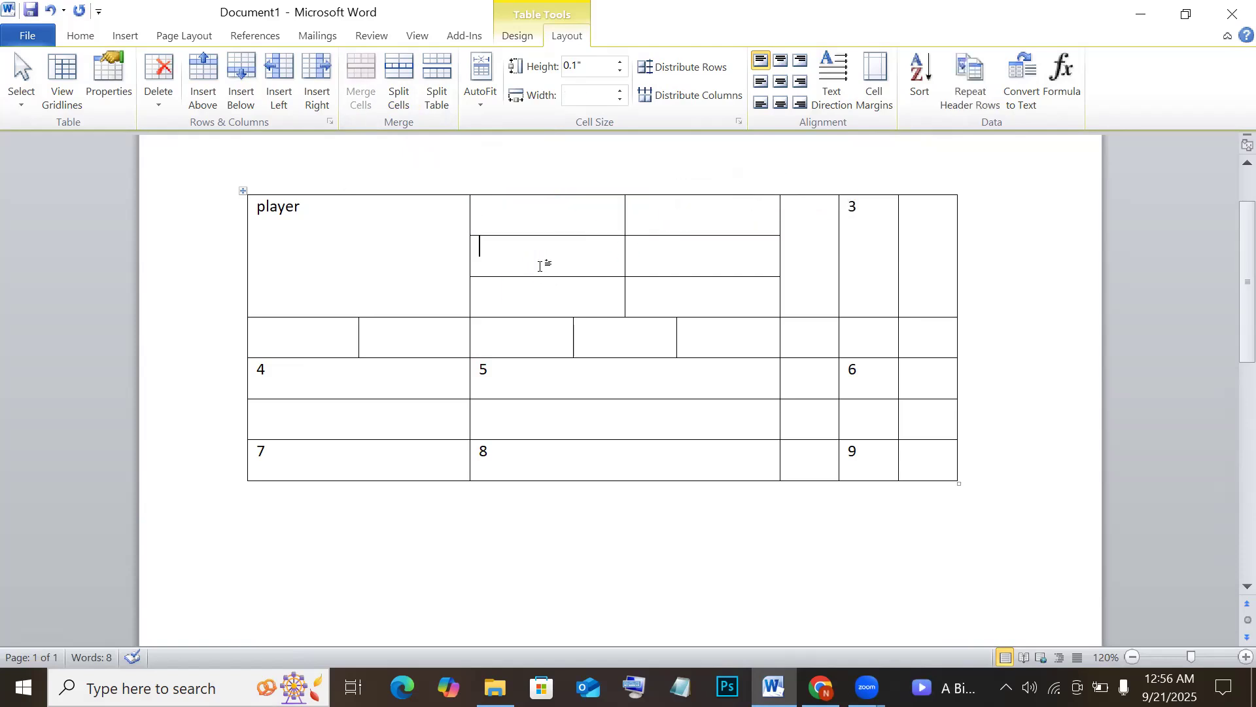
click(651, 252)
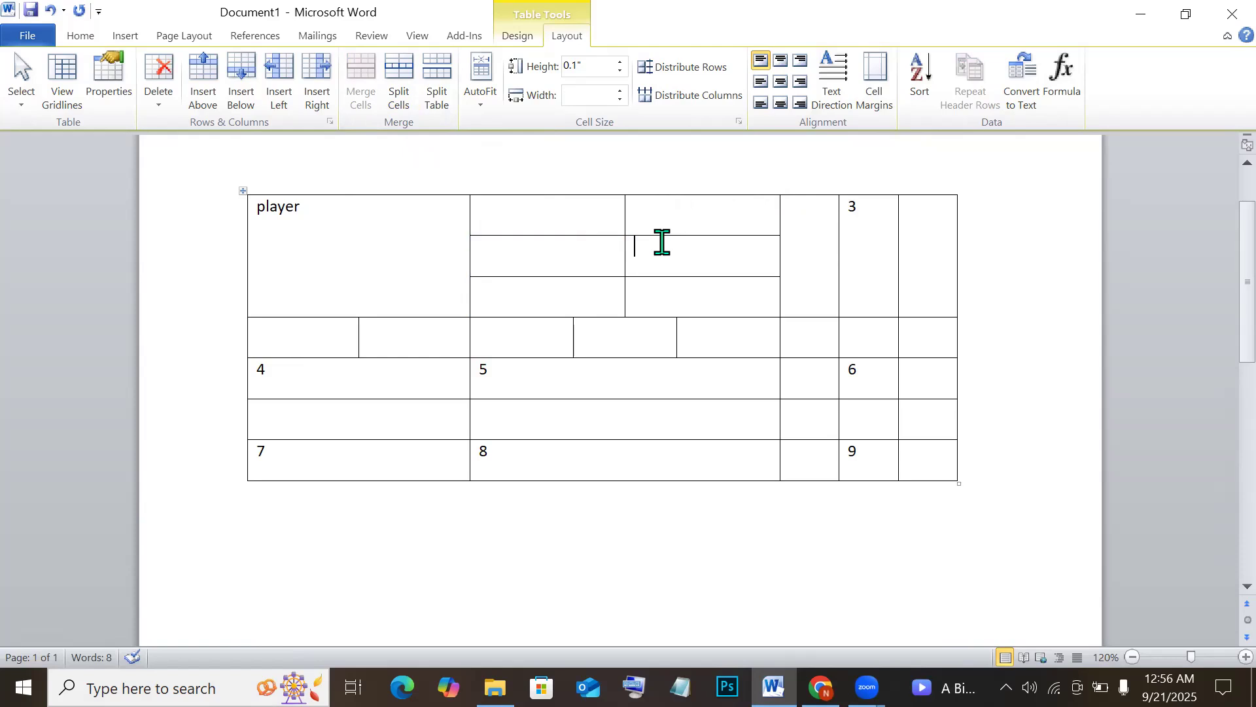
click(589, 255)
drag(524, 260, 677, 262)
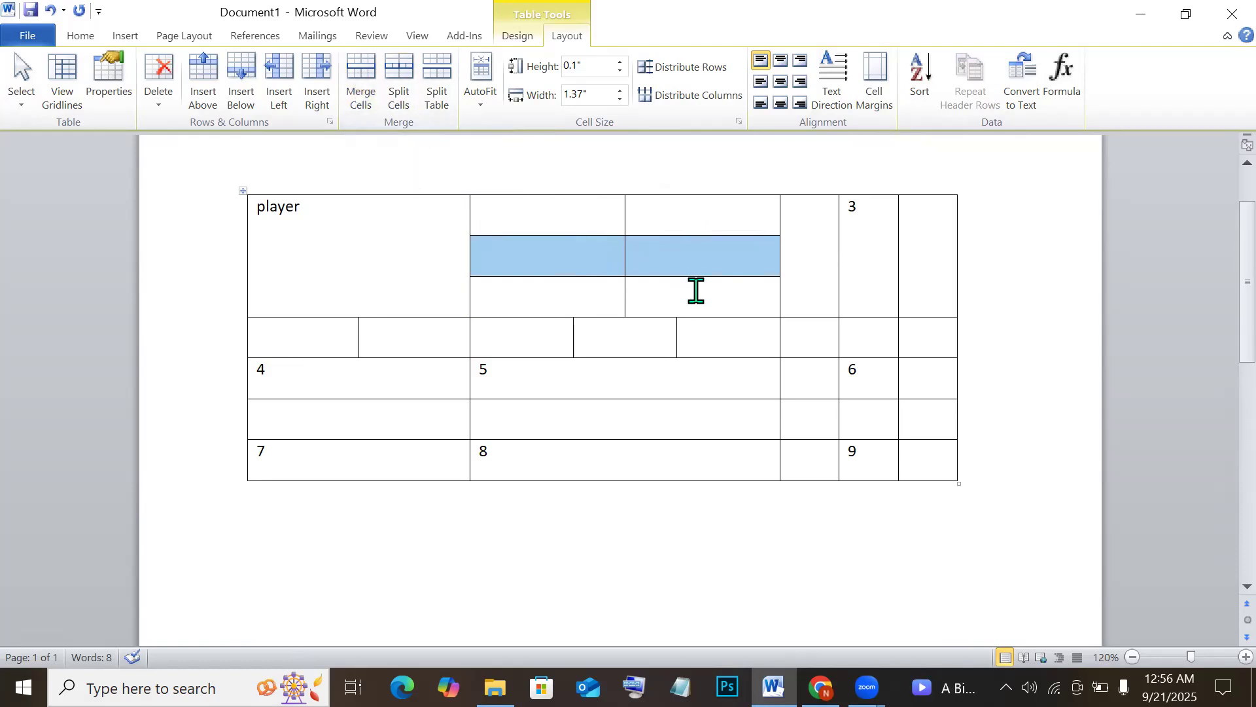
key(Left)
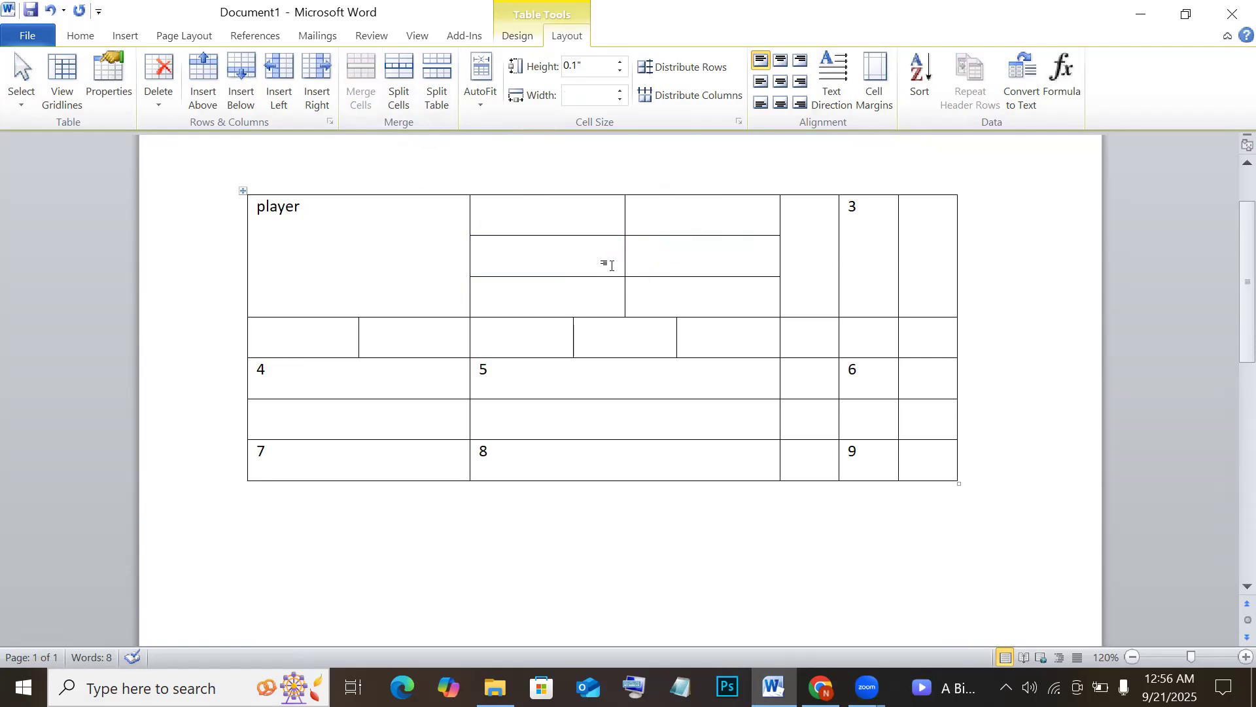
drag(566, 269, 669, 260)
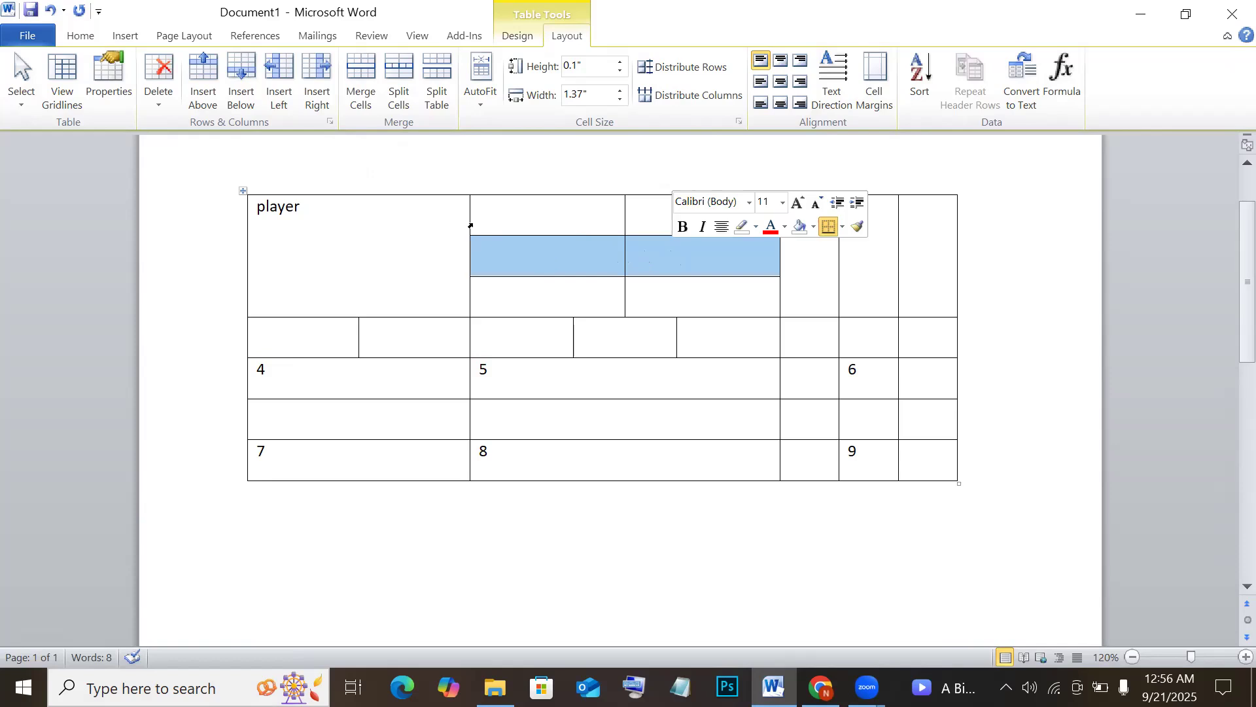
click(361, 98)
click(693, 264)
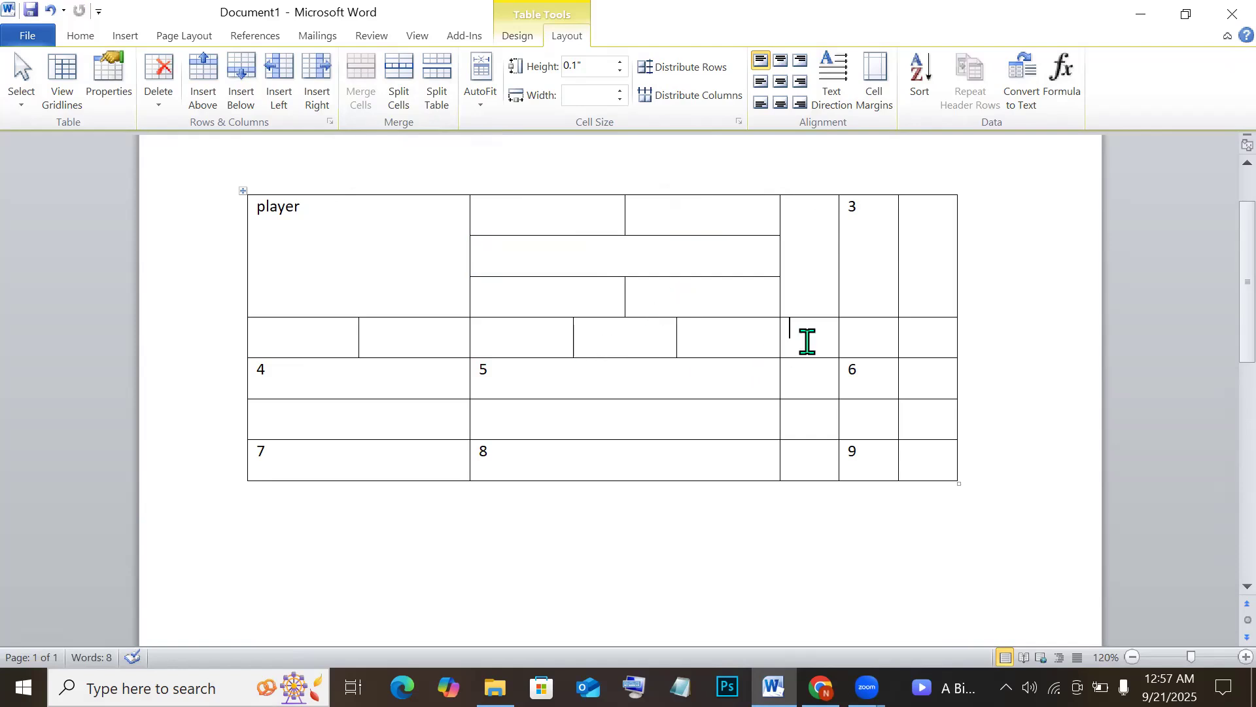
Merge the empty cell between 5 and 6 with the empty cell directly above it
drag(805, 343, 813, 381)
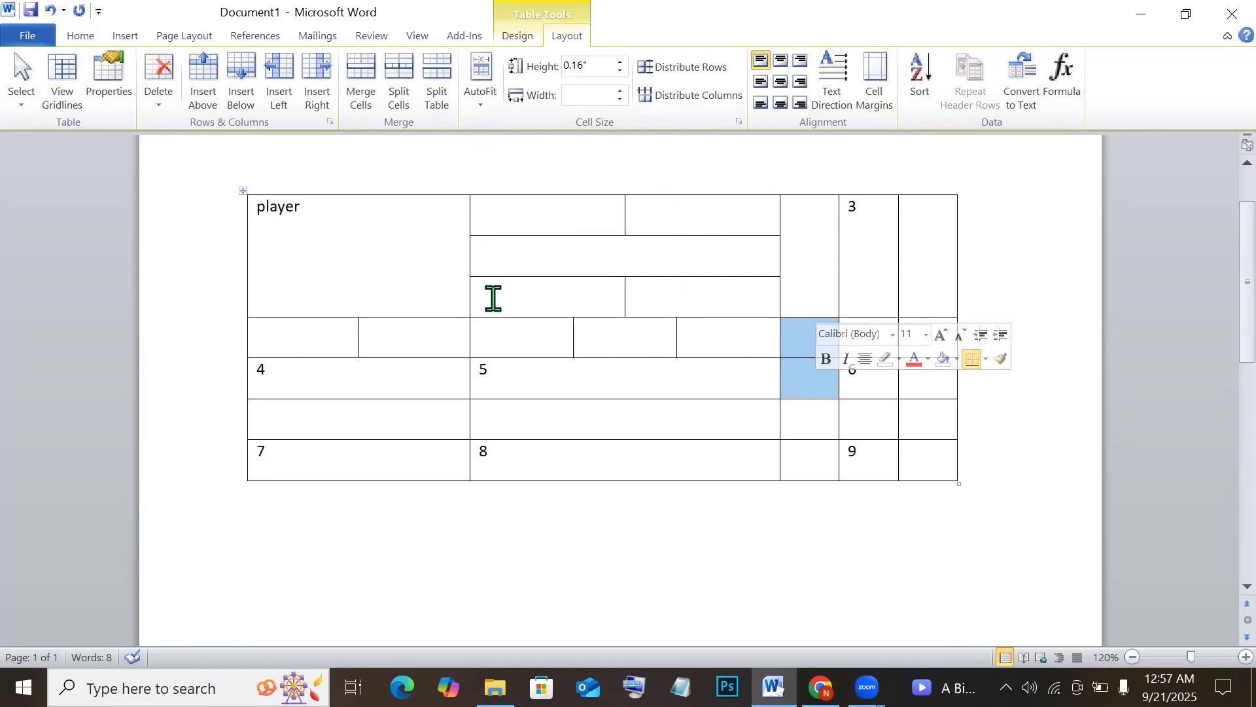
click(808, 338)
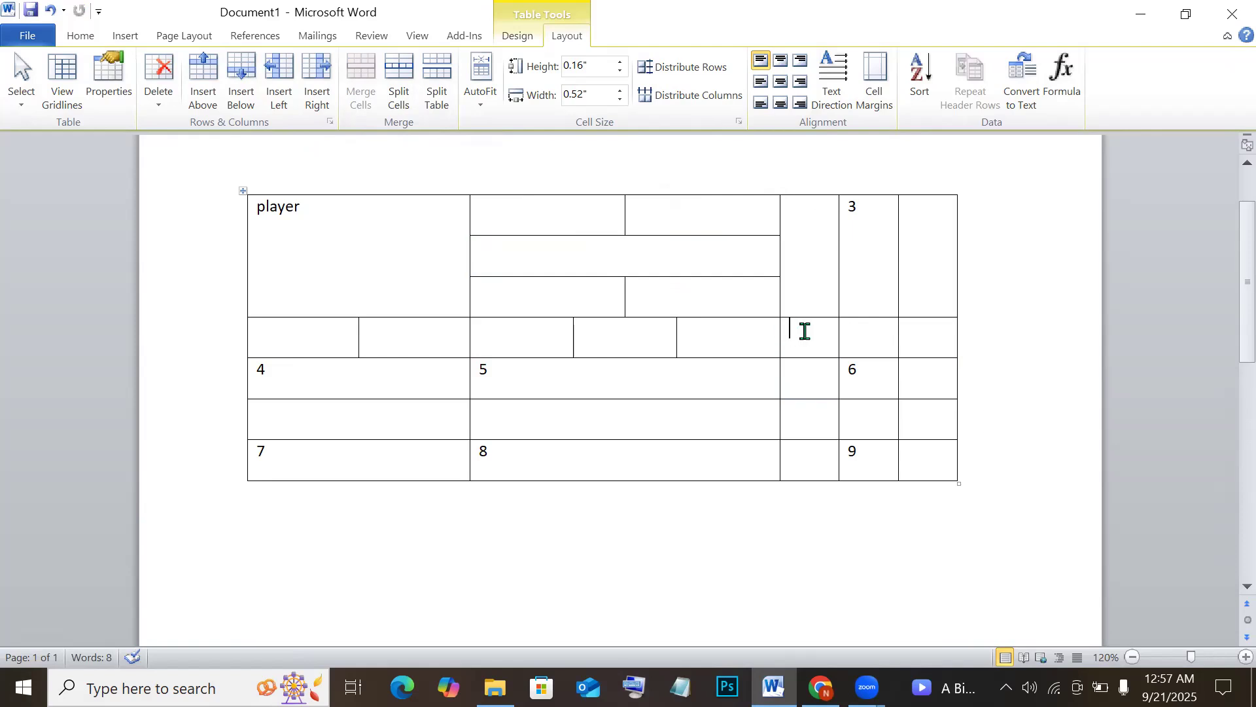
drag(814, 345, 818, 376)
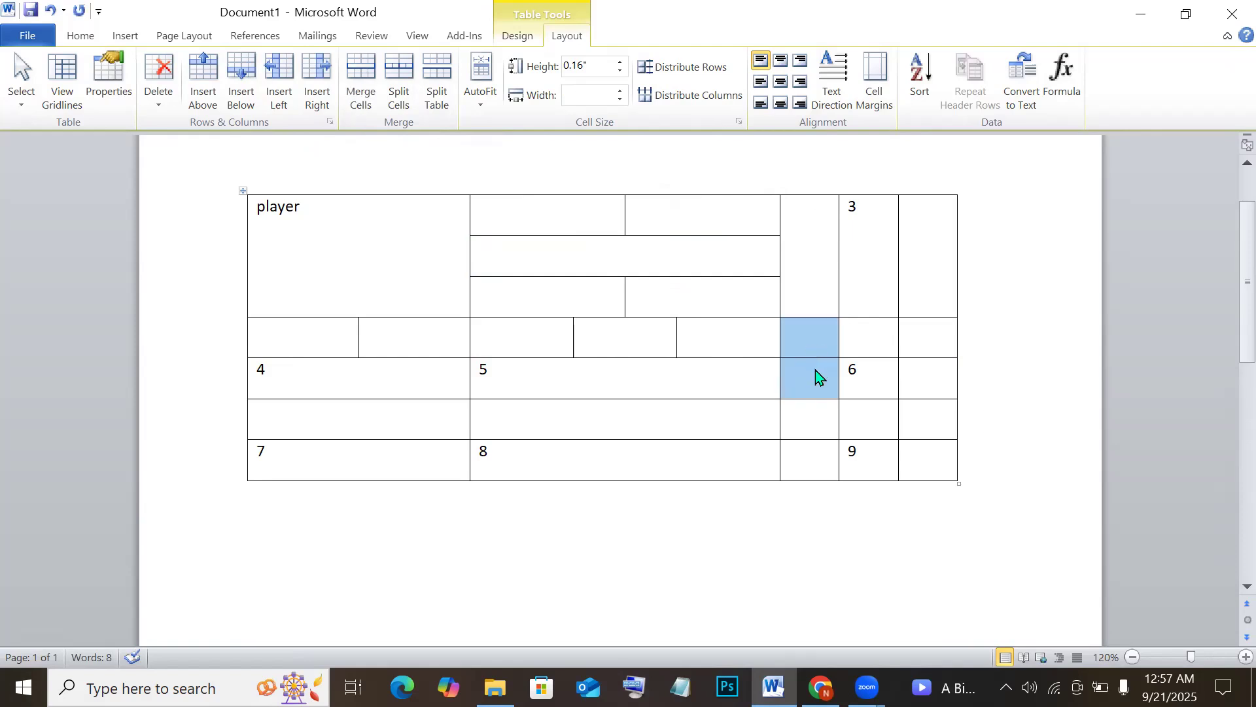
click(359, 84)
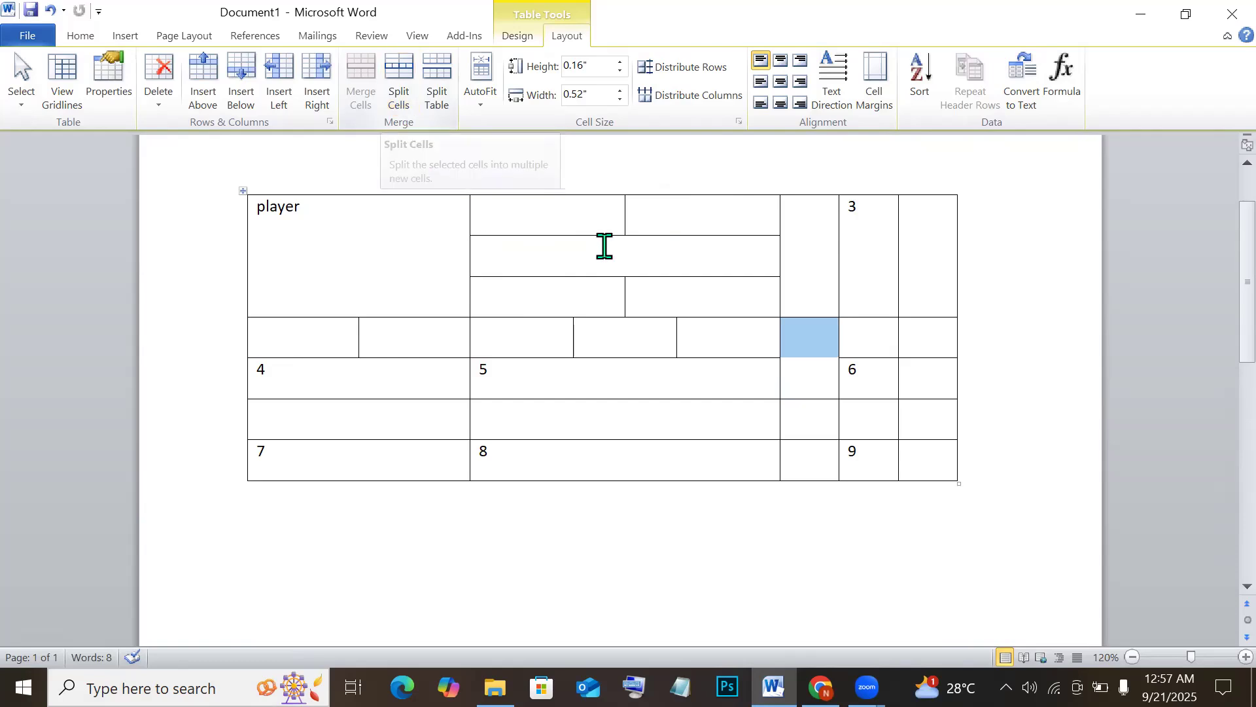
Enter "The" and "11" in the two cells of the top row in the block beside "player"
click(606, 213)
text(Th)
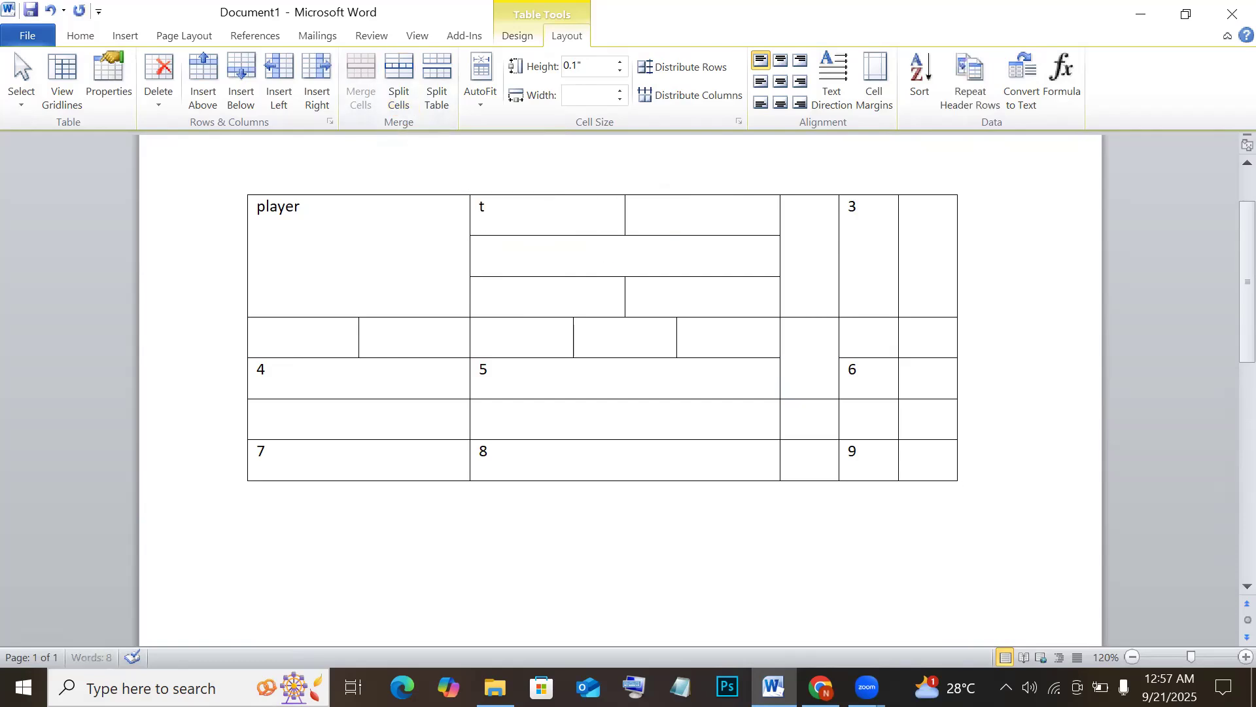
text(e)
click(721, 227)
text(112)
key(BackSpace)
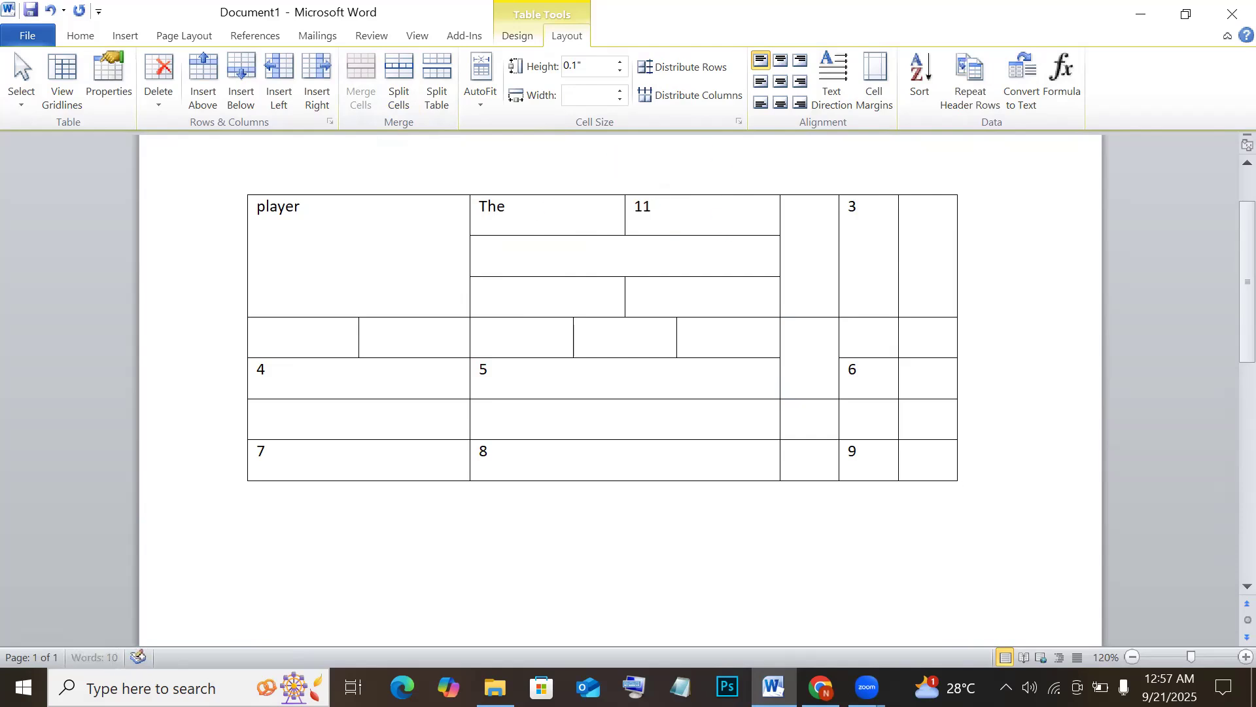